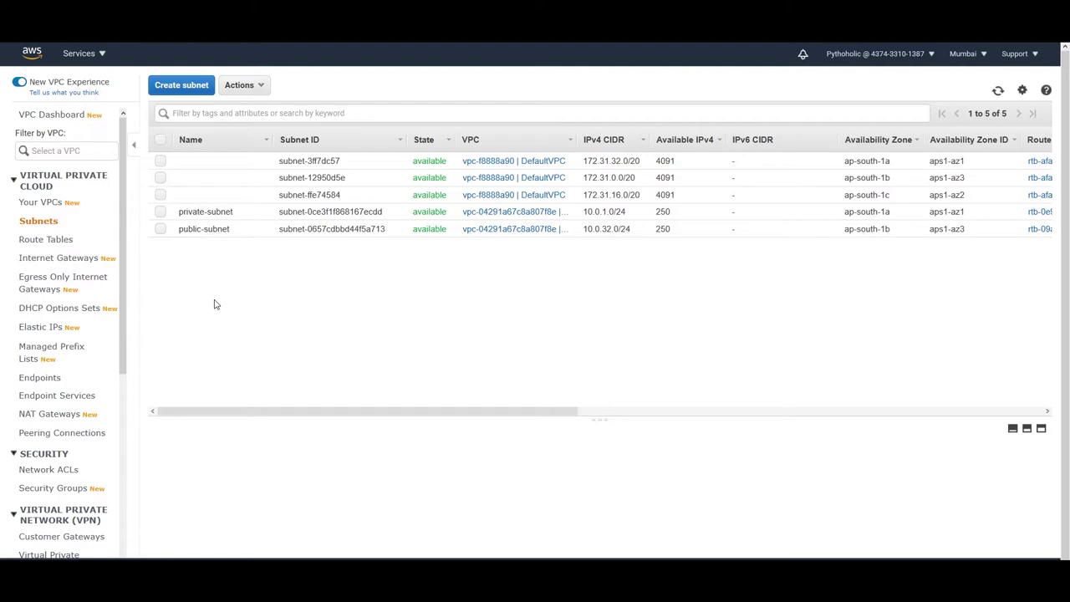
Step: Inspect the details of the public-subnet and the private-subnet, including their IPv4 CIDR ranges
left_click(238, 234)
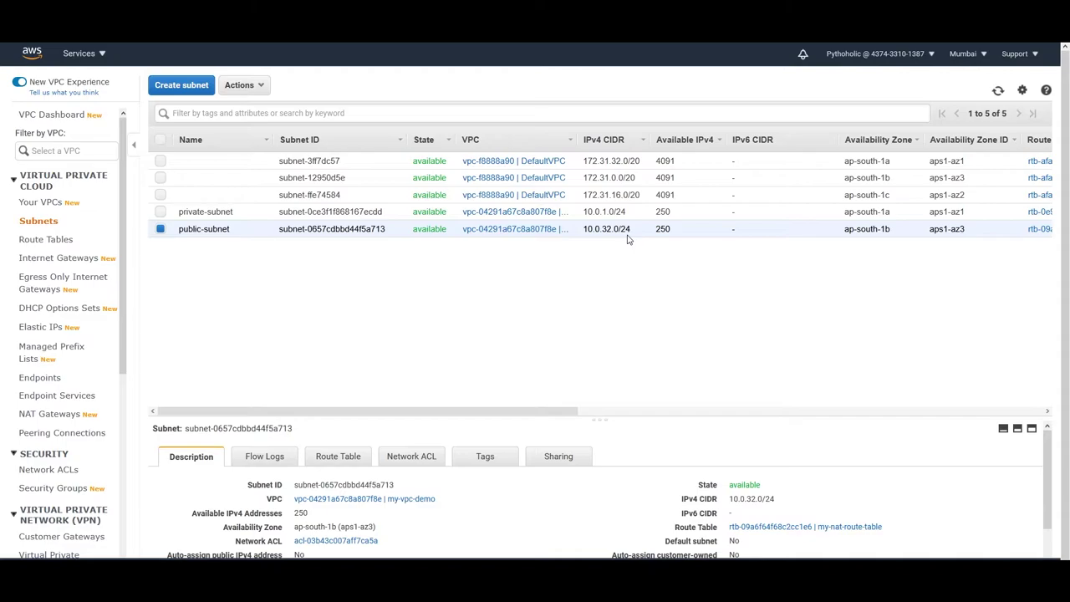
left_click_drag(655, 234, 681, 231)
left_click(681, 231)
left_click(191, 214)
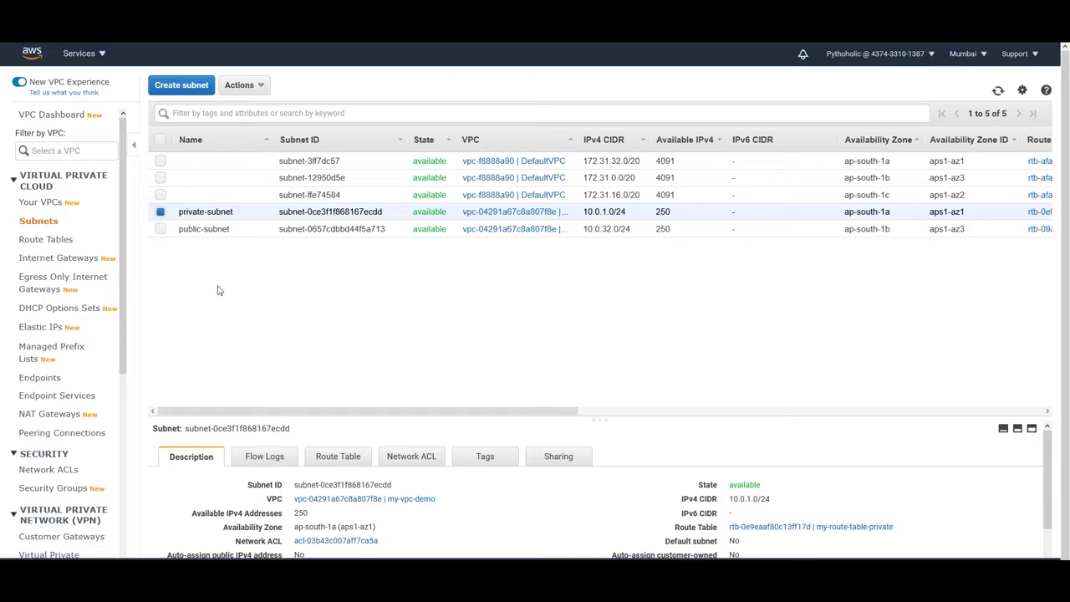
Step: Switch to the EC2 service and open the list of running instances
left_click(79, 54)
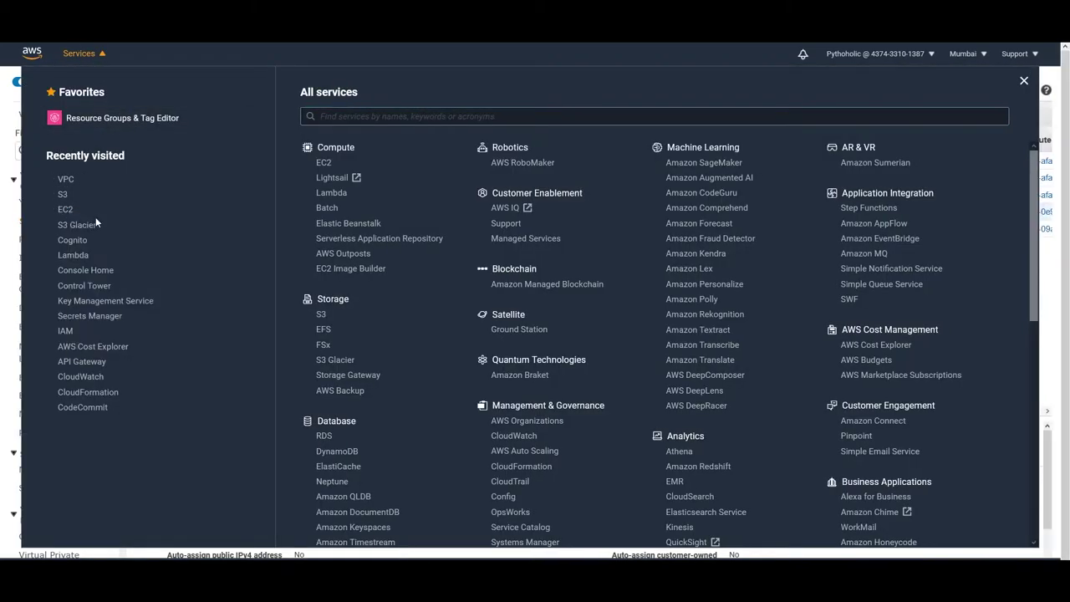
left_click(66, 209)
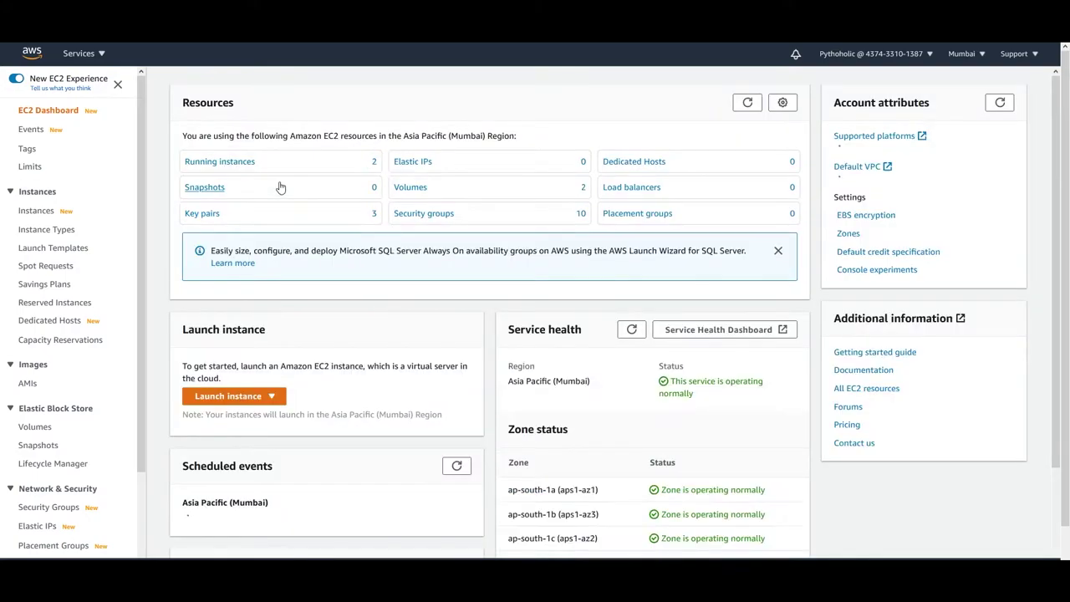
left_click(221, 161)
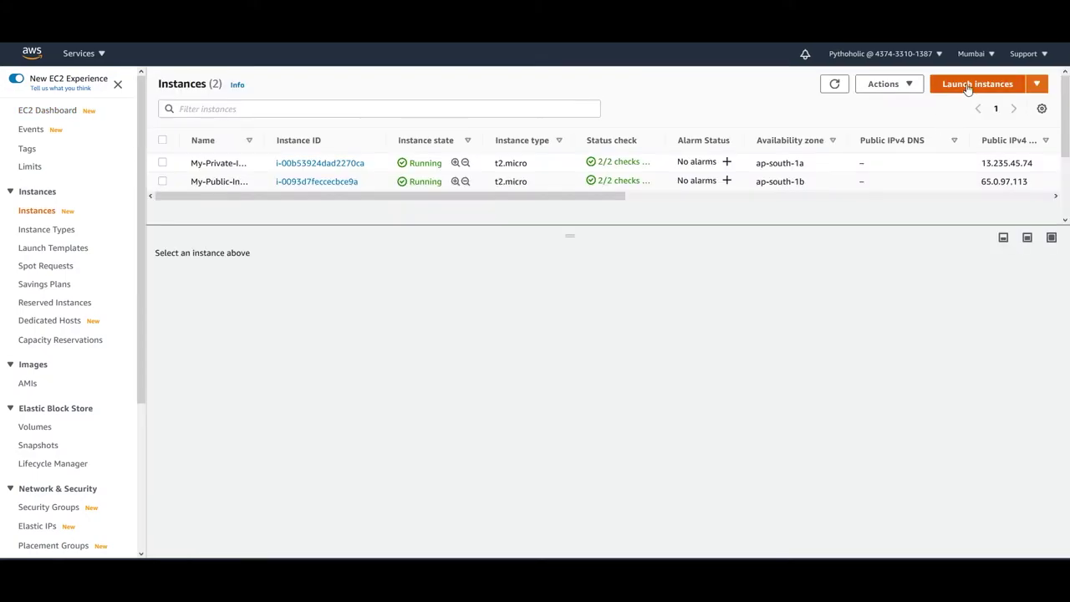
Step: Start launching a new instance with the 64-bit (x86) Amazon Linux 2 AMI and the t2.micro type, continuing to the instance details
left_click(969, 87)
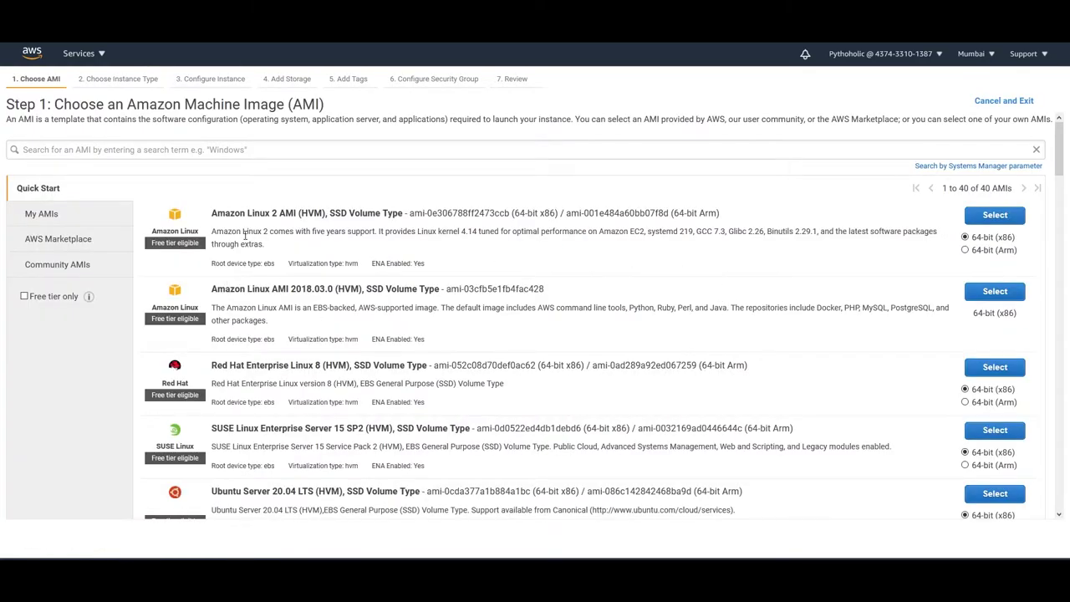
left_click(994, 217)
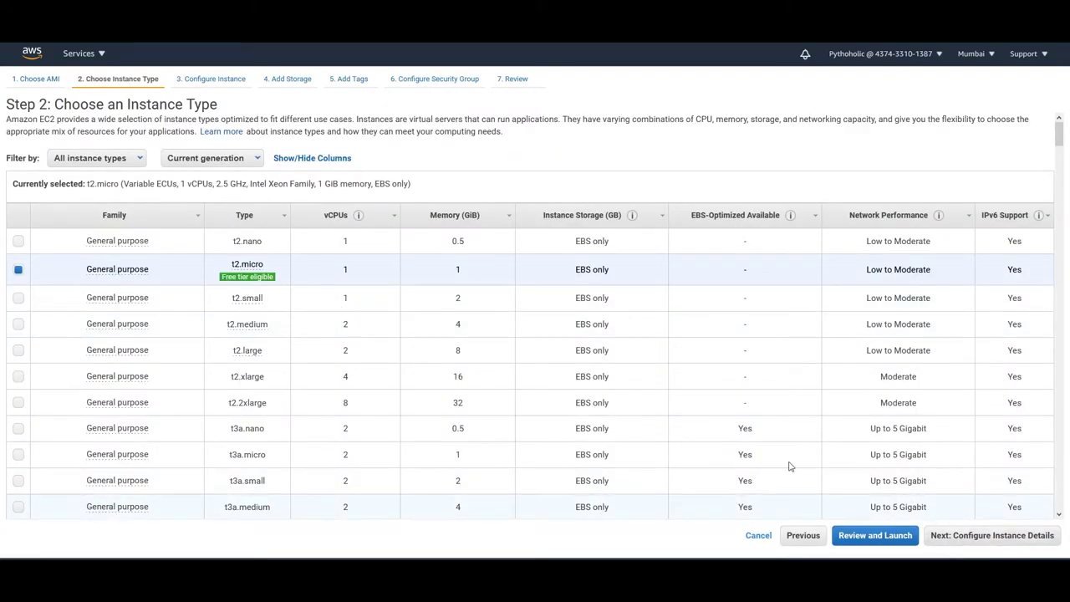
mouse_move(254, 288)
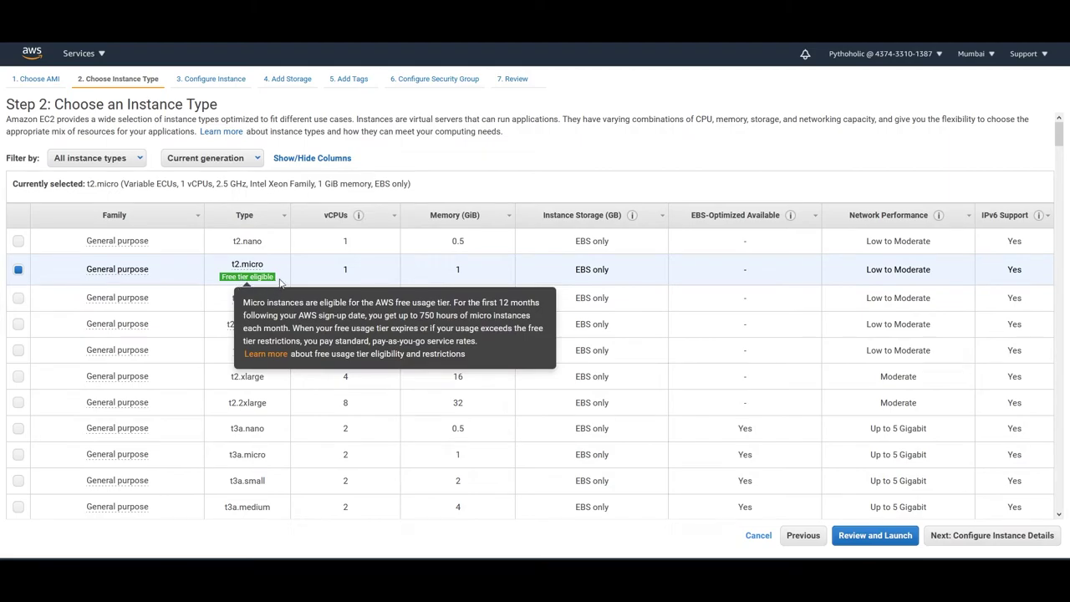
left_click(994, 542)
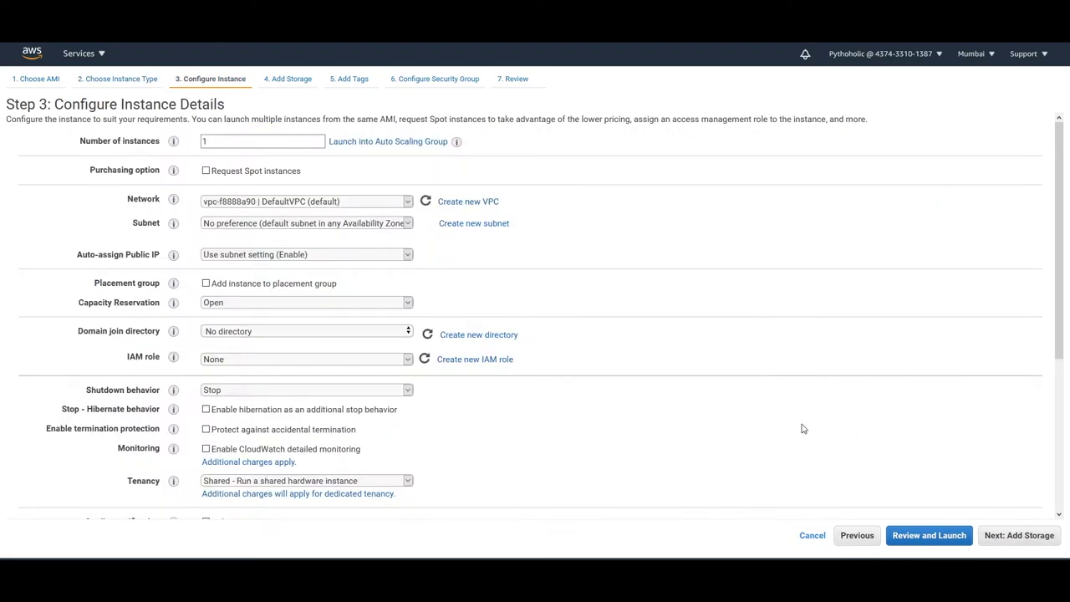
Step: Place the instance in the my-vpc-demo network and its private-subnet in ap-south-1a
left_click(356, 206)
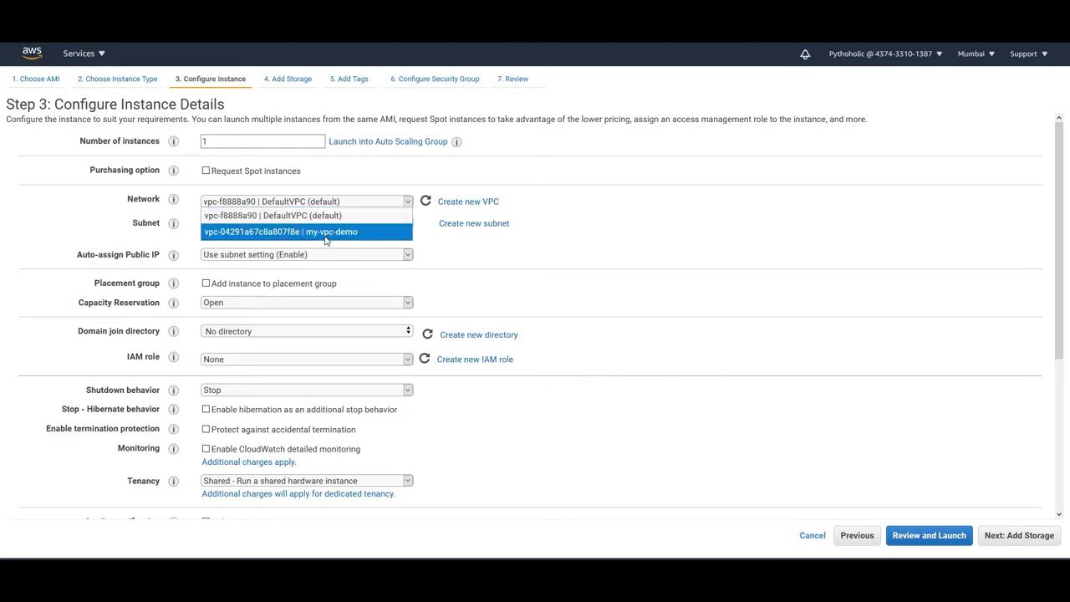
left_click(335, 239)
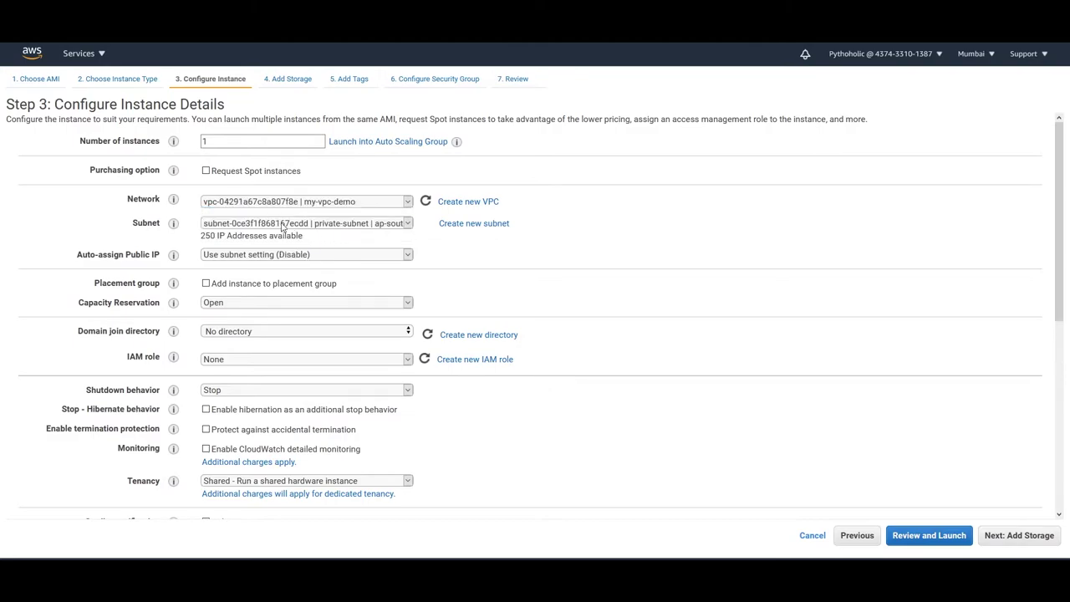
left_click(295, 224)
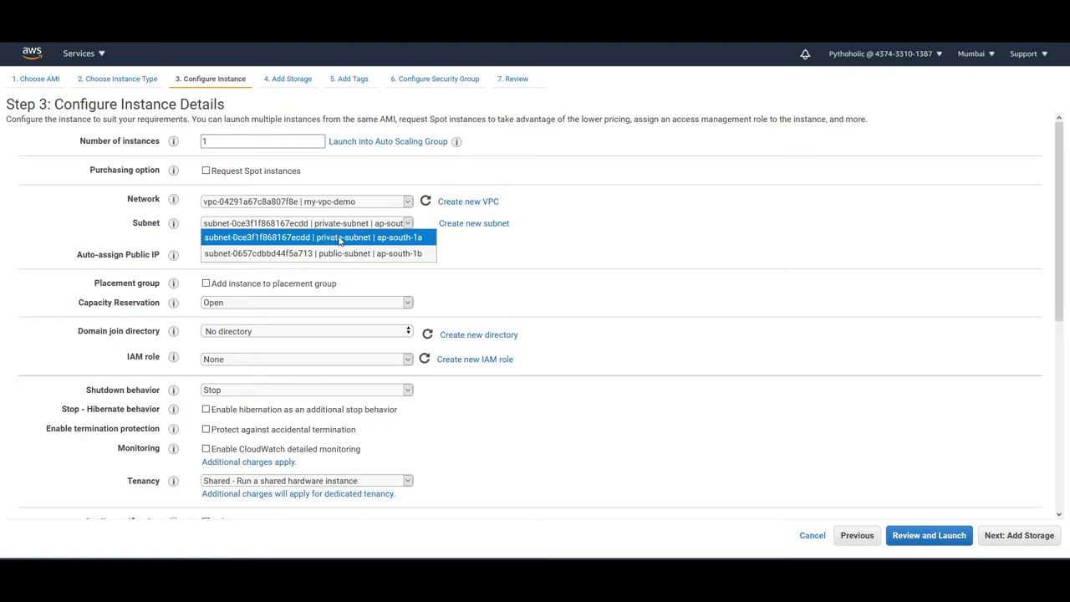
left_click(387, 242)
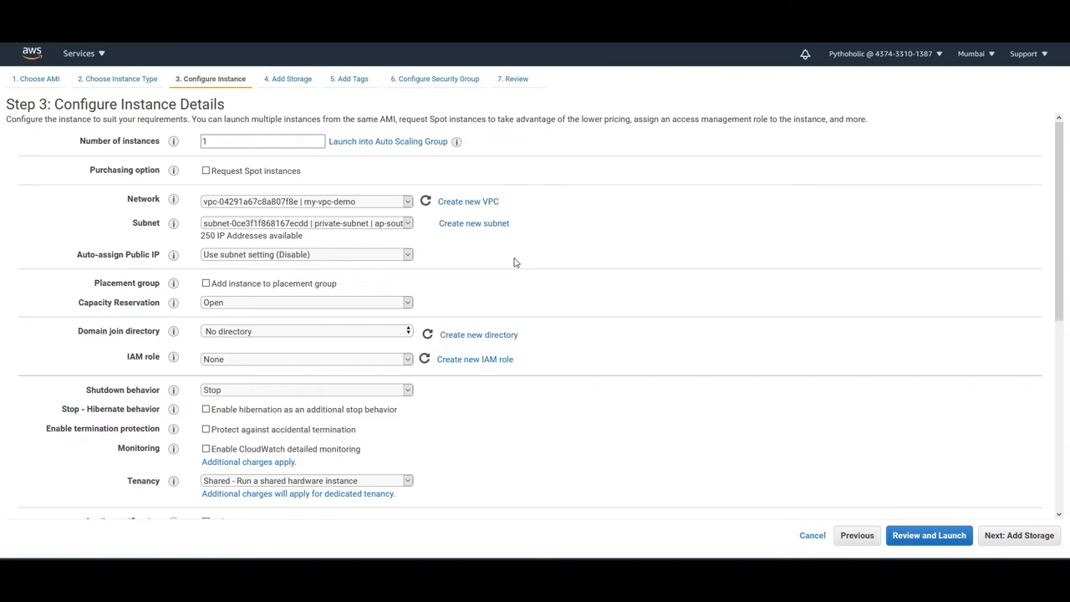
Step: Set the instance's Auto-assign Public IP option to Enable and look over the remaining instance details
left_click(351, 255)
left_click(365, 269)
left_click(316, 256)
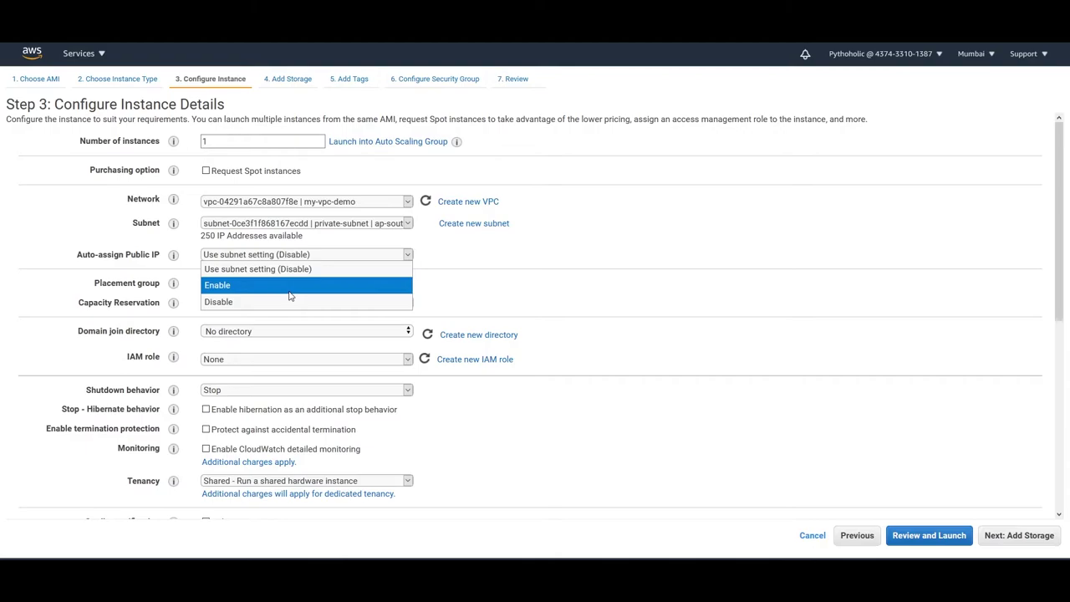
left_click(290, 285)
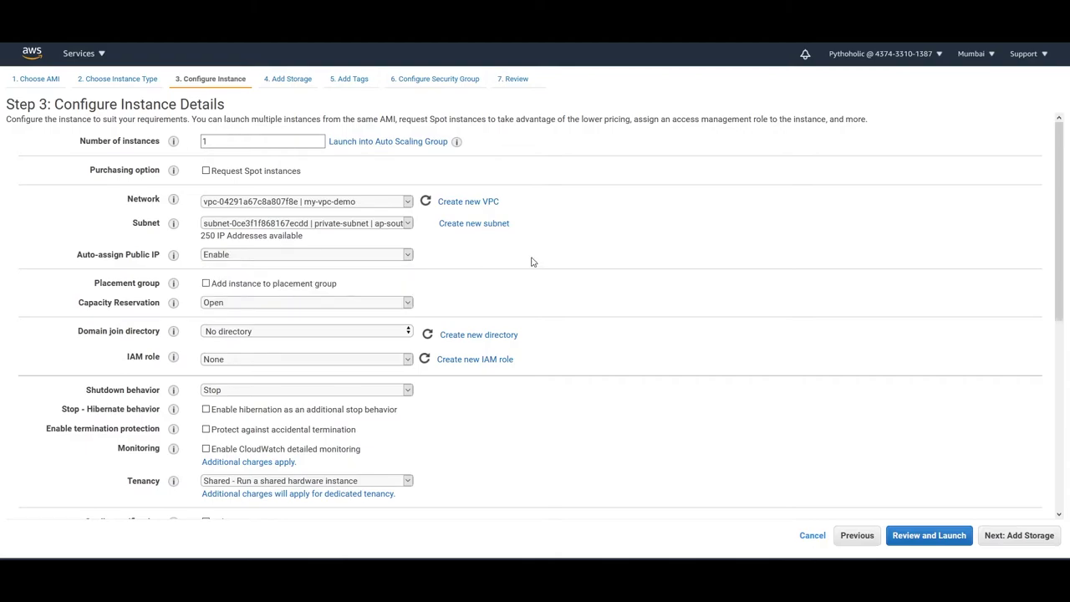
scroll(578, 323, "down", 4)
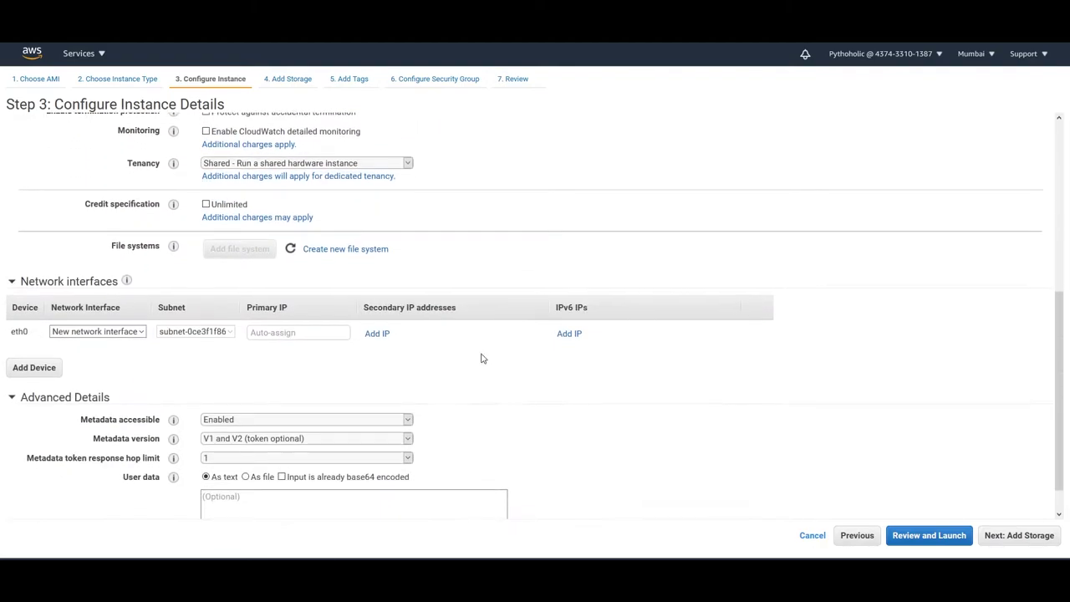
scroll(661, 396, "up", 4)
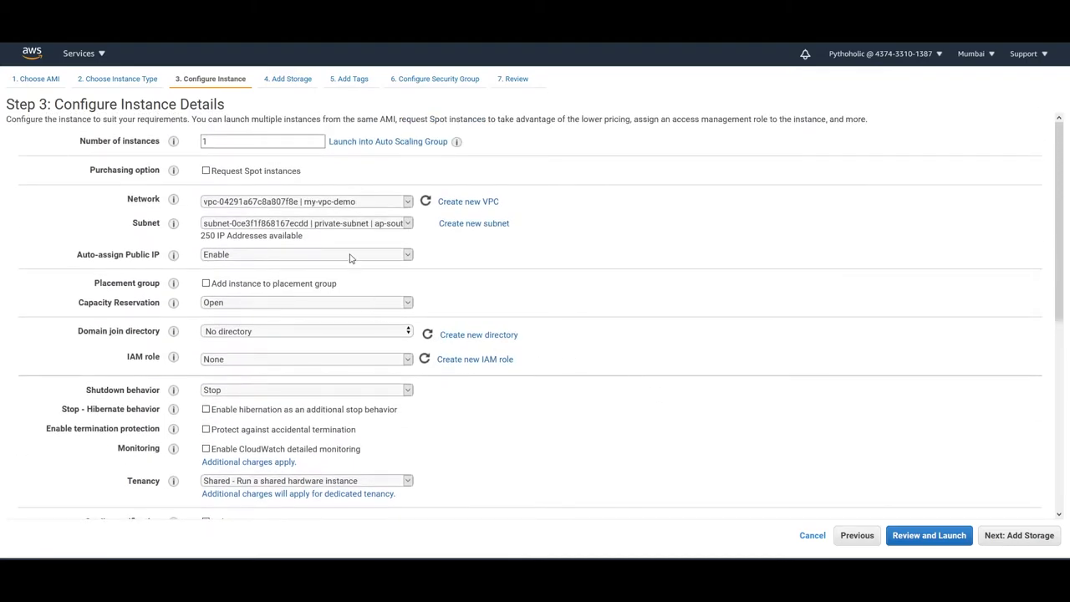
Step: Keep private-subnet in ap-south-1a as the subnet and accept the default storage, continuing to the tags
left_click(385, 224)
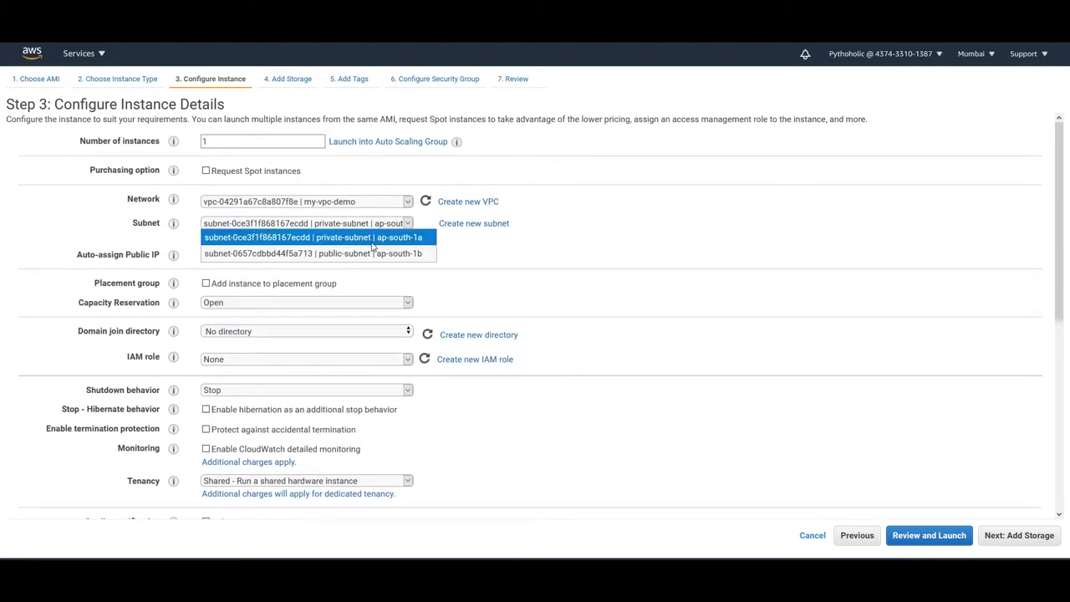
left_click(381, 239)
scroll(750, 304, "down", 2)
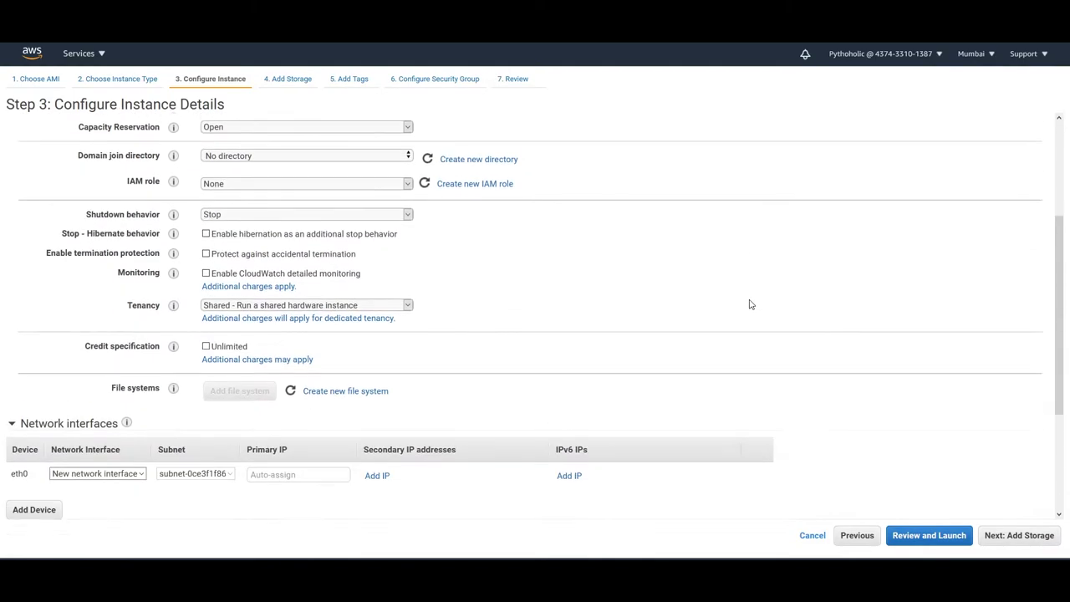
scroll(750, 305, "down", 3)
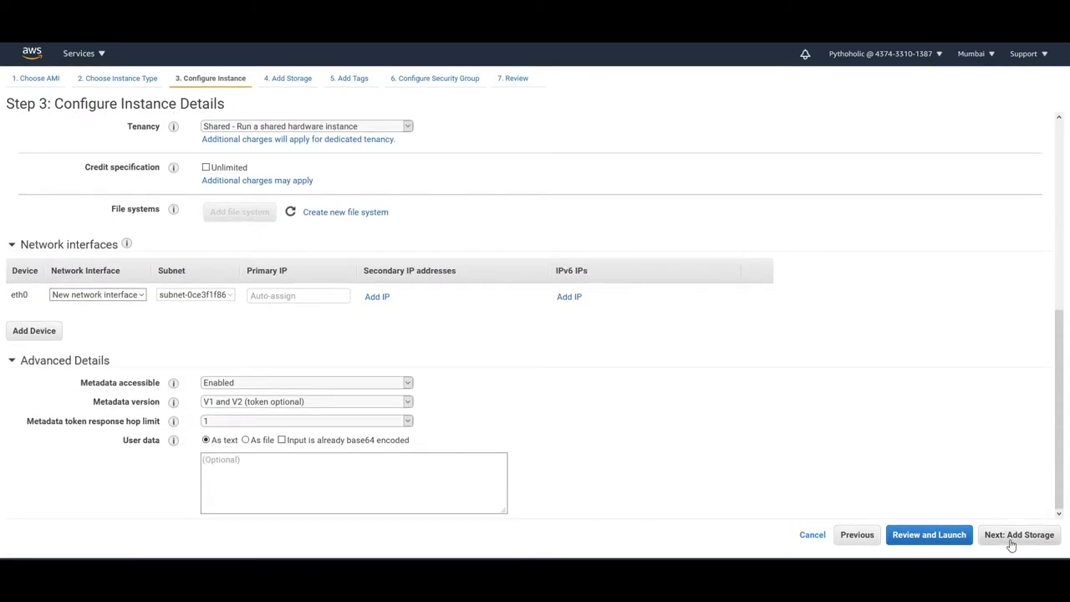
left_click(1012, 539)
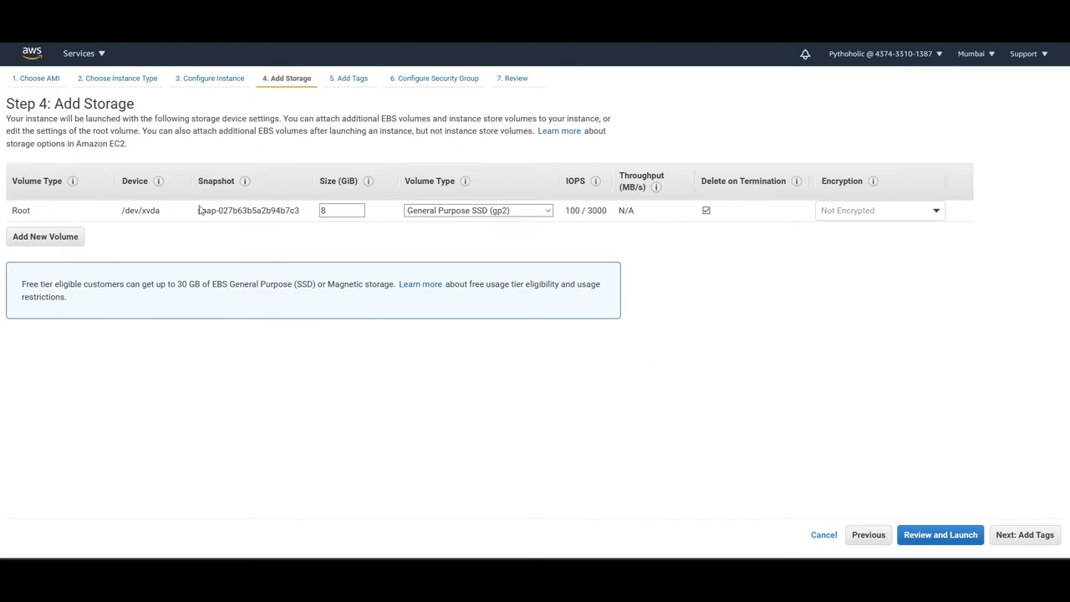
left_click(1042, 536)
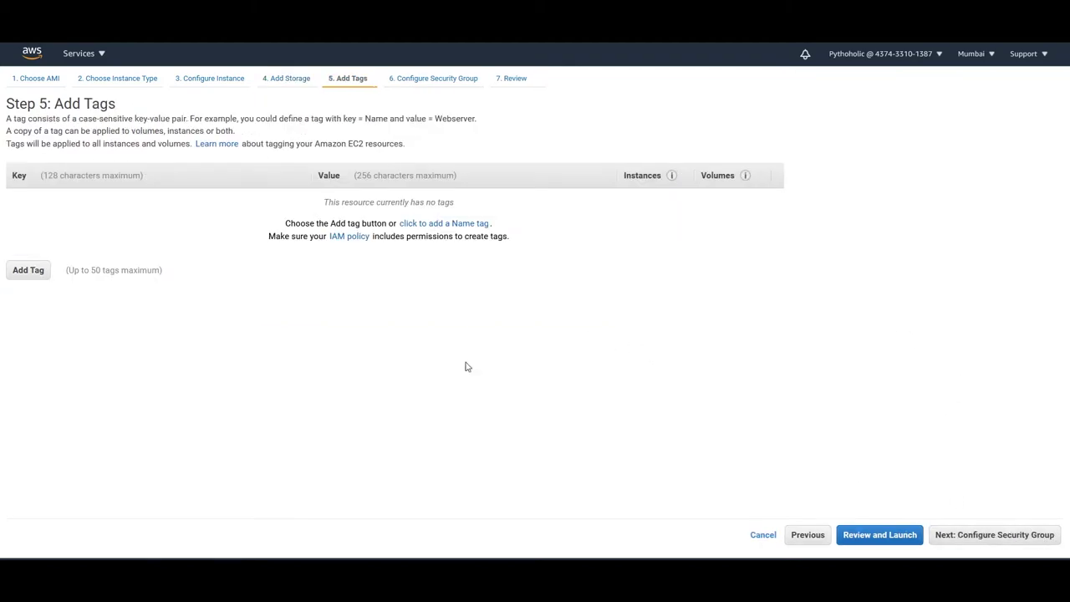
Step: Add a tag with key Name and value my-private-01, and continue to the security group configuration
left_click(29, 273)
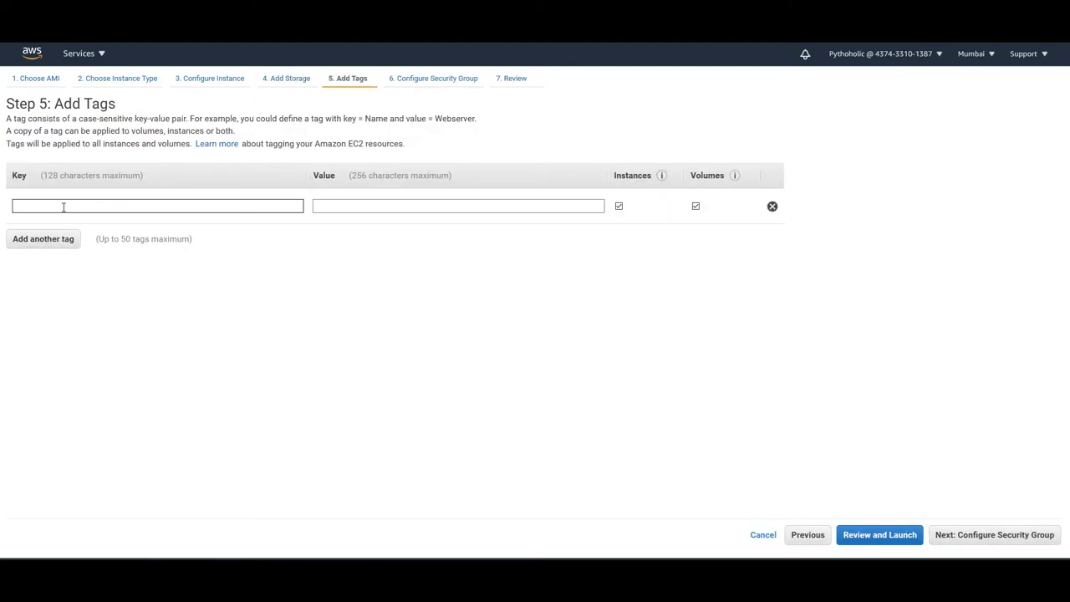
type("Name")
key("Tab")
type("my-private-01")
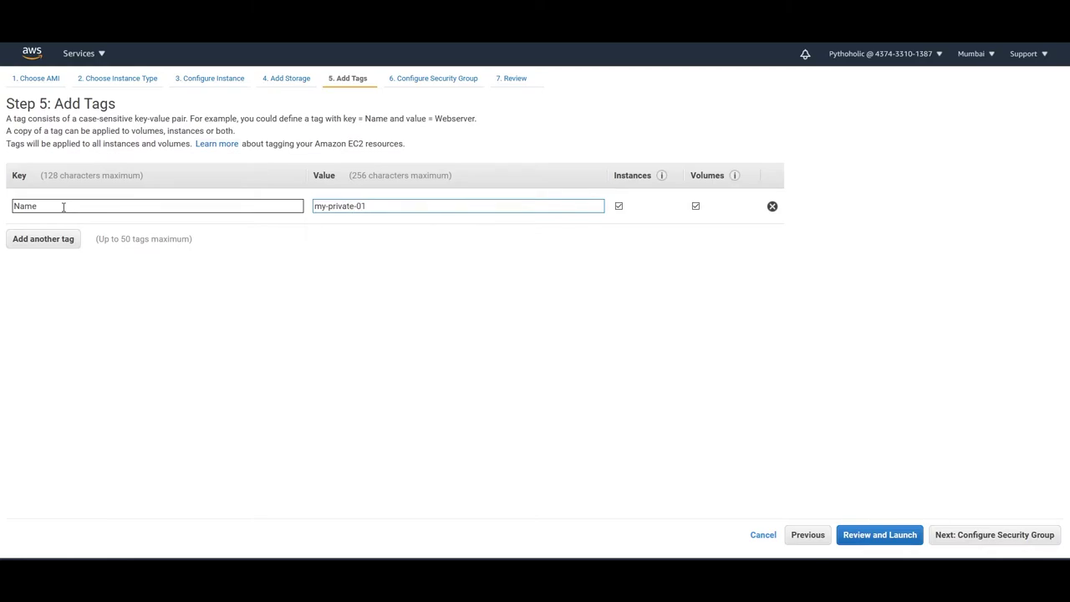
left_click(1020, 536)
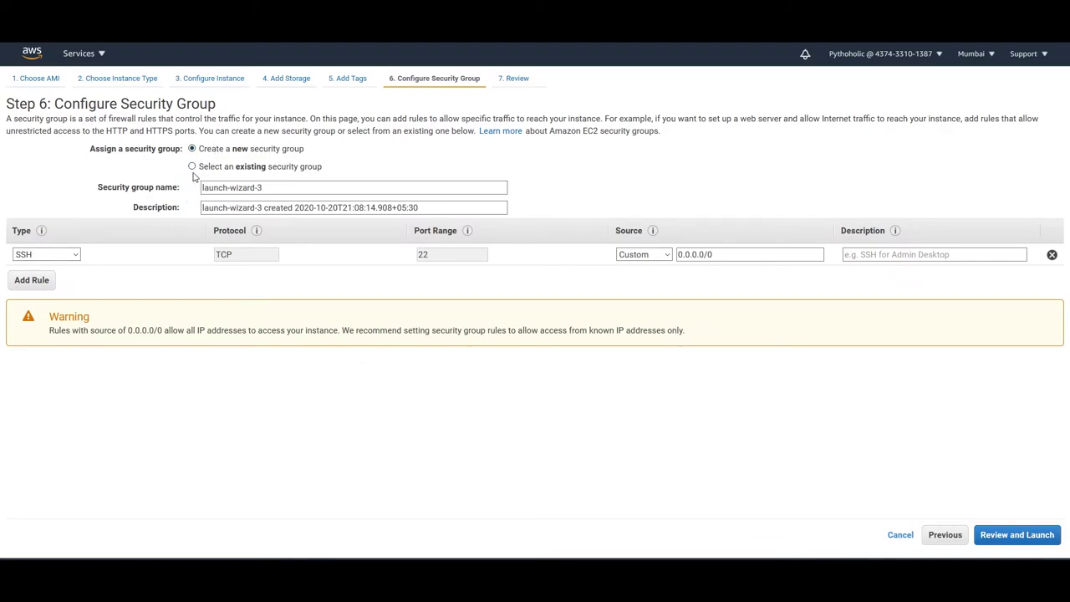
Step: Choose to create a new security group with both name and description set to my-private-sg, keeping the SSH rule's source 0.0.0.0/0
left_click(192, 167)
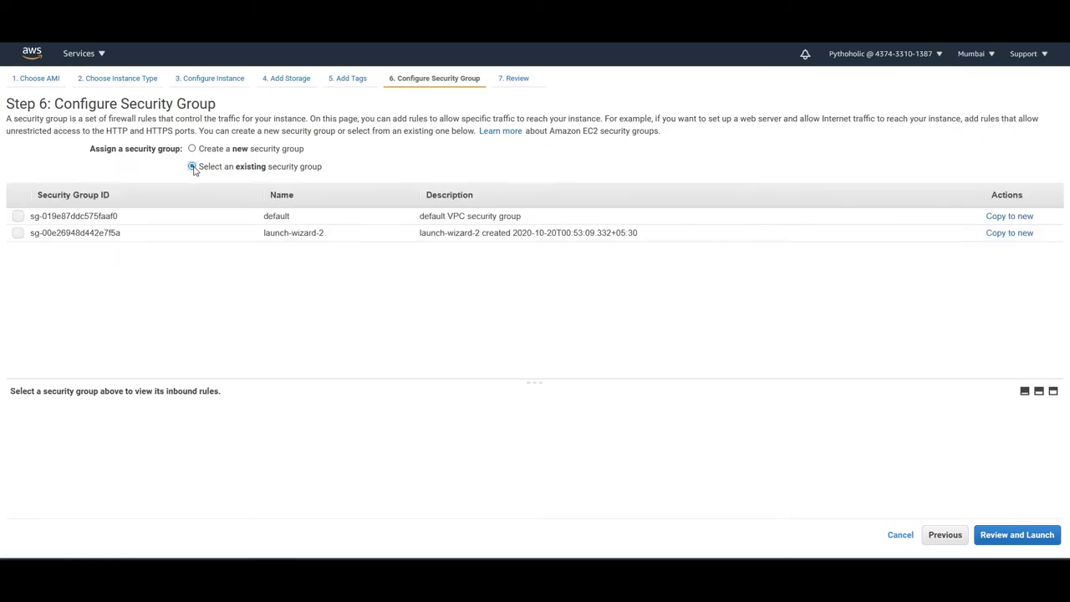
left_click(192, 149)
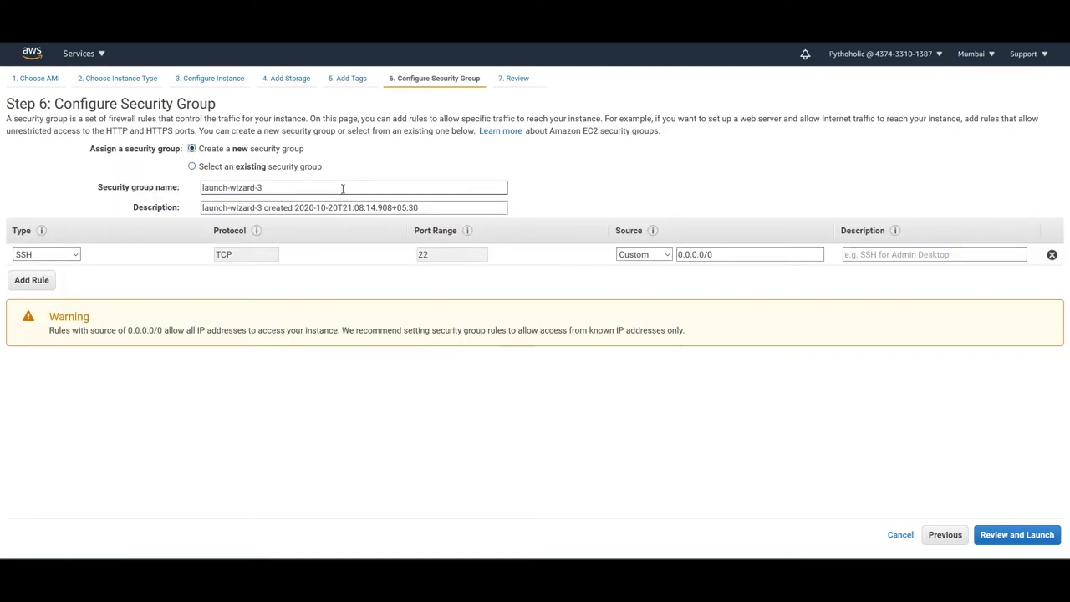
left_click_drag(342, 188, 182, 180)
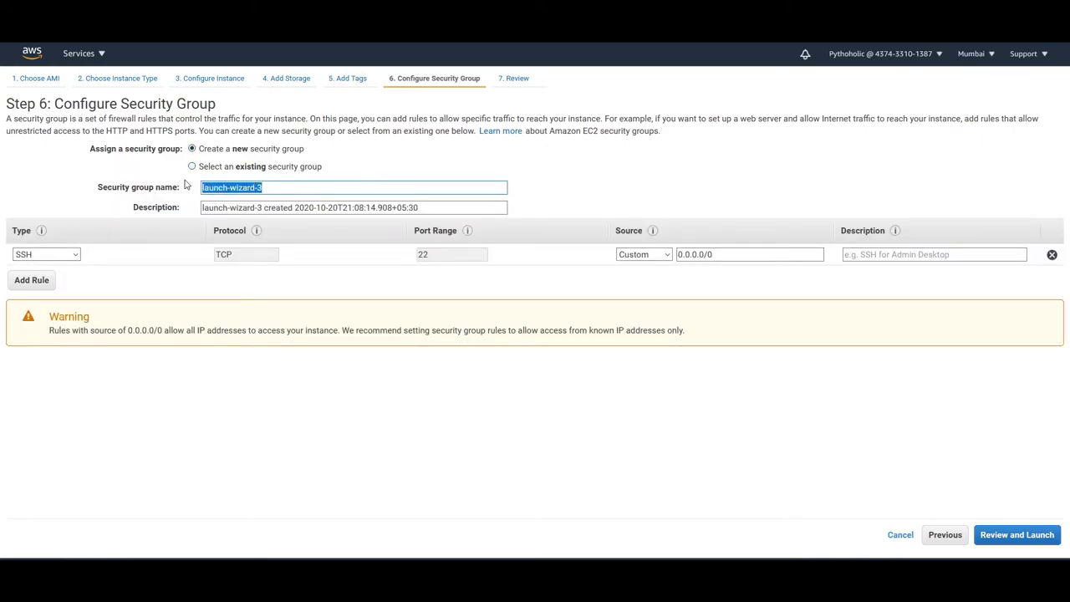
type("my-private-sg")
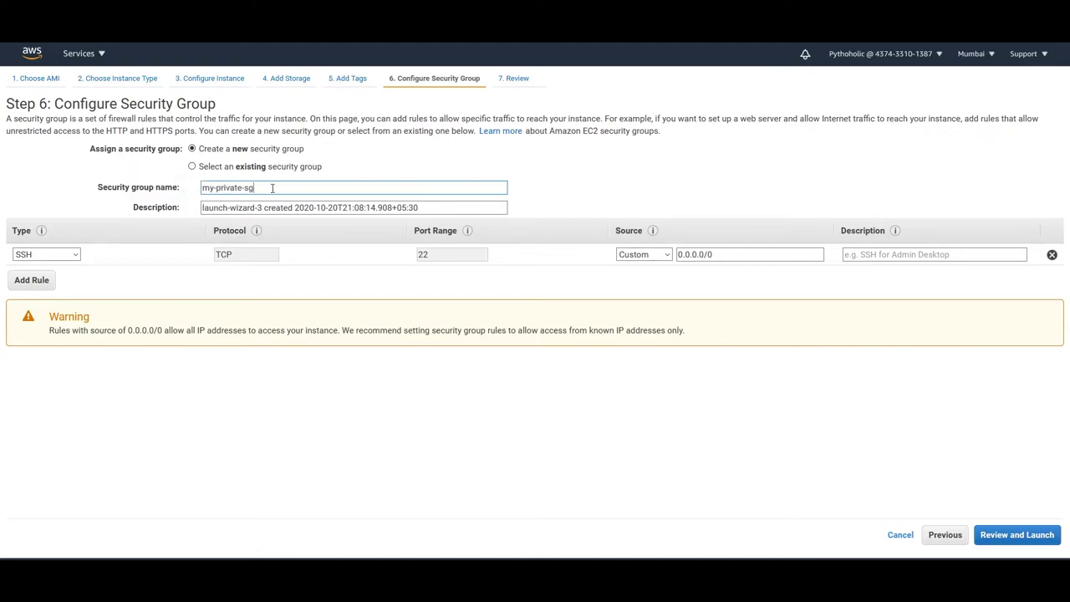
key("ctrl+a")
key("ctrl+c")
key("Tab")
key("ctrl+v")
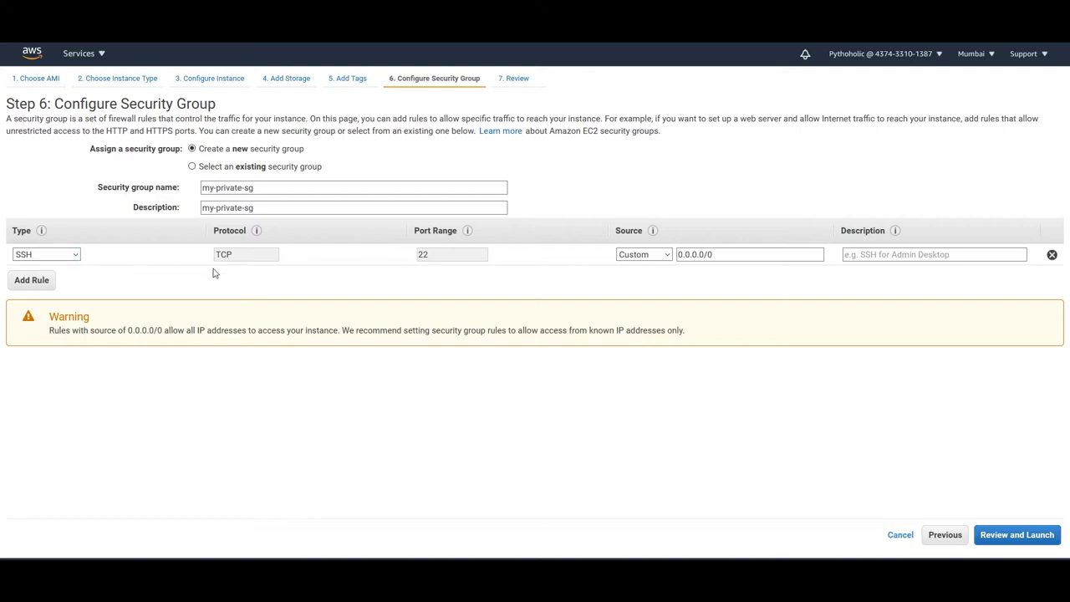
left_click(692, 259)
Step: Review and launch the instance with the existing ec2-key key pair, acknowledging access to its key file, and show the launch log
left_click(999, 535)
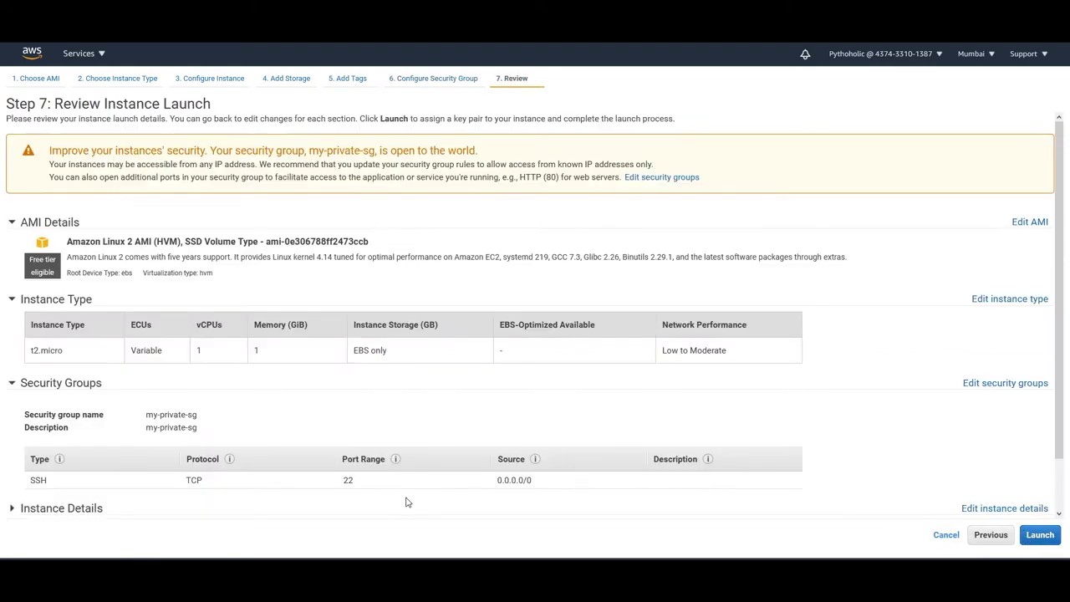
left_click(1046, 537)
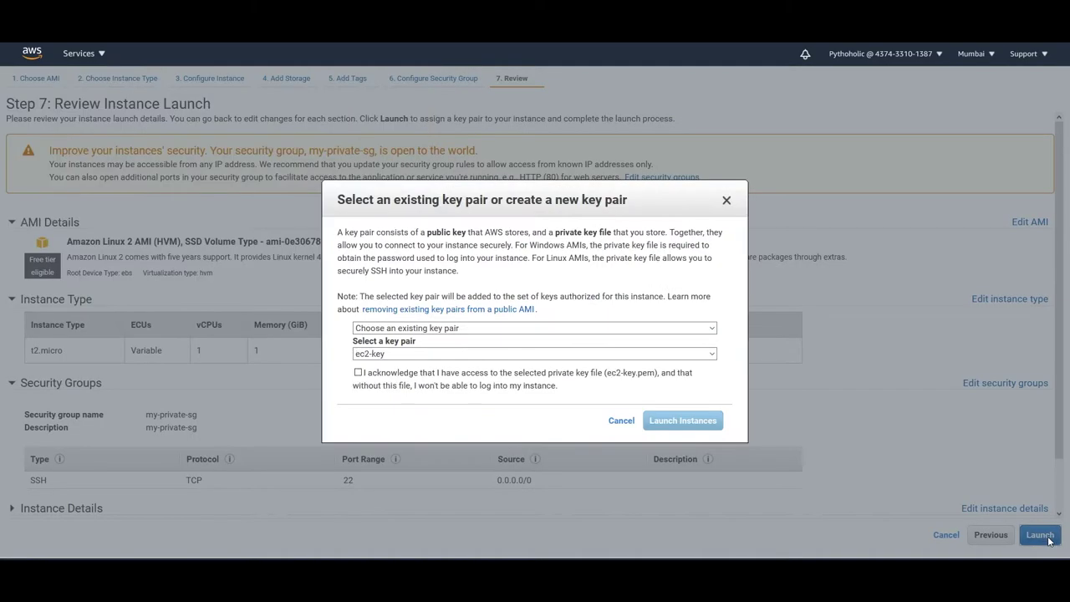
left_click(358, 373)
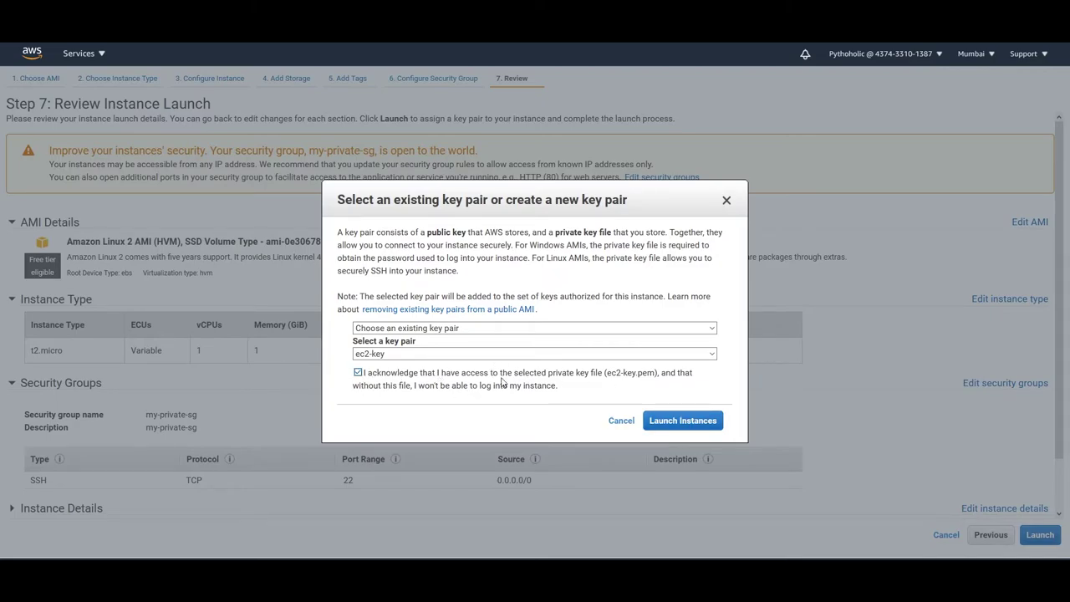
left_click(682, 421)
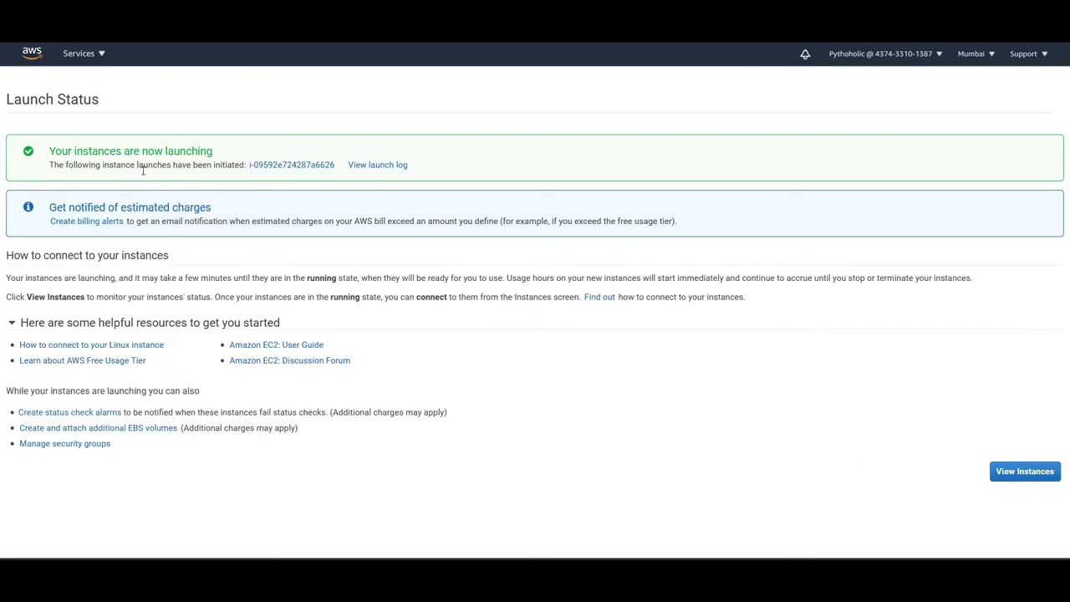
left_click(374, 170)
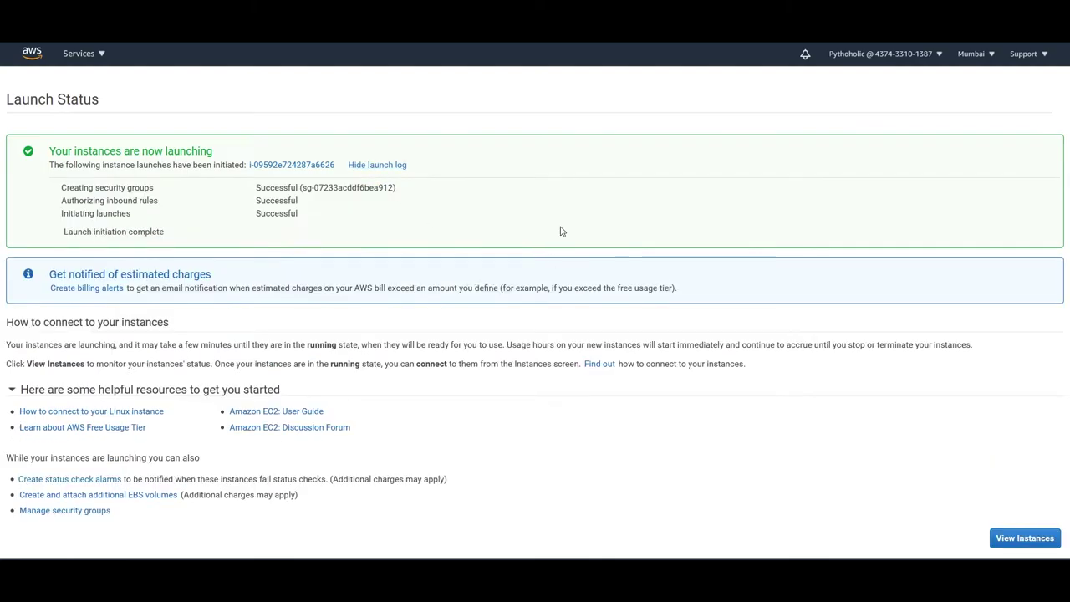
Step: Open the newly launched my-private-01 instance and copy its public IPv4 address
left_click(299, 166)
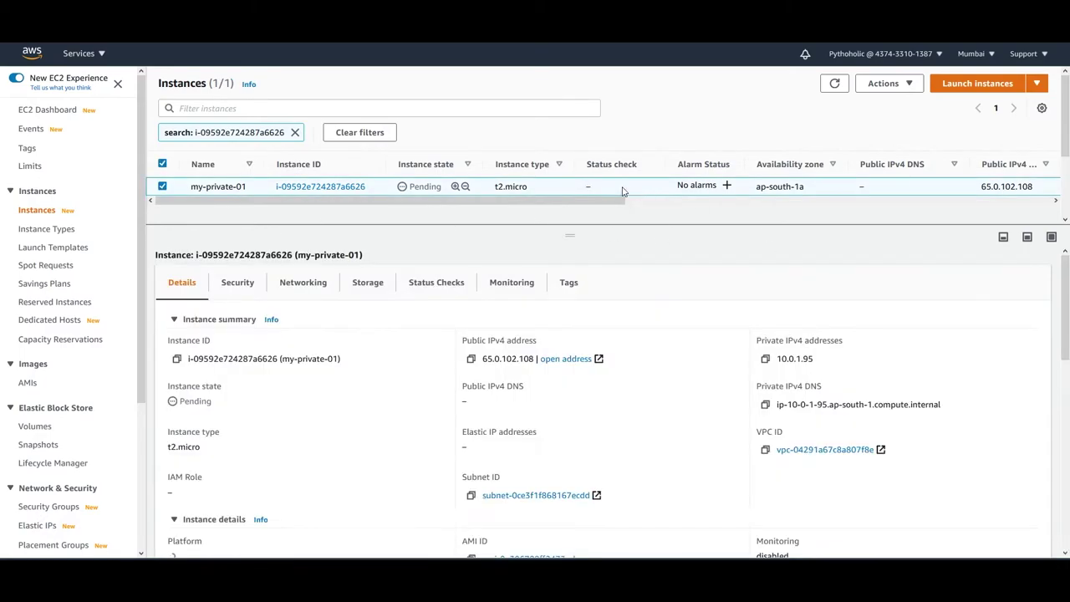
left_click(641, 189)
left_click_drag(462, 340, 549, 349)
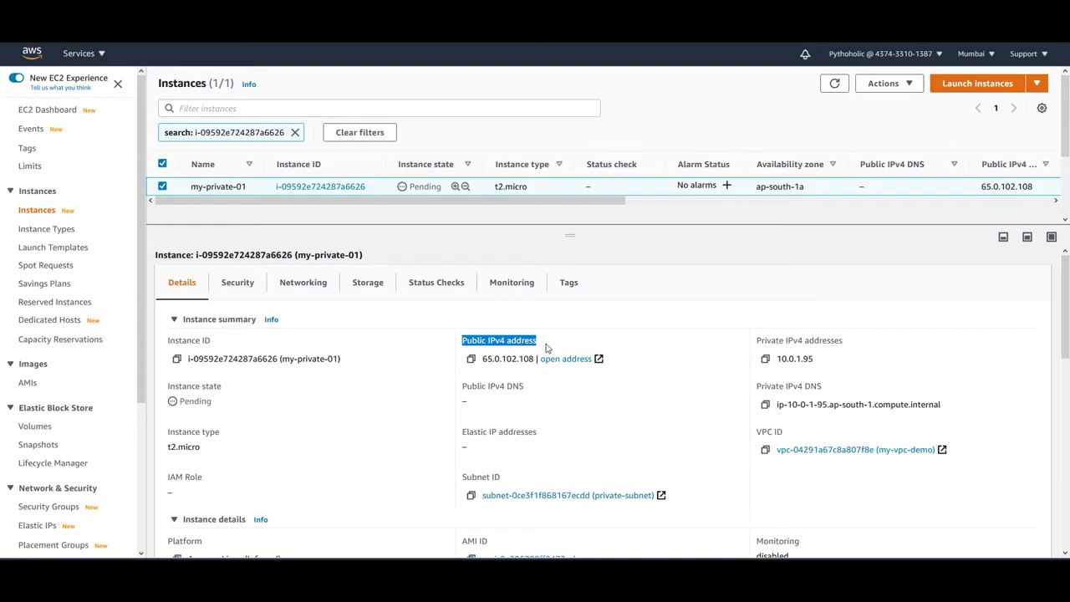
left_click(470, 359)
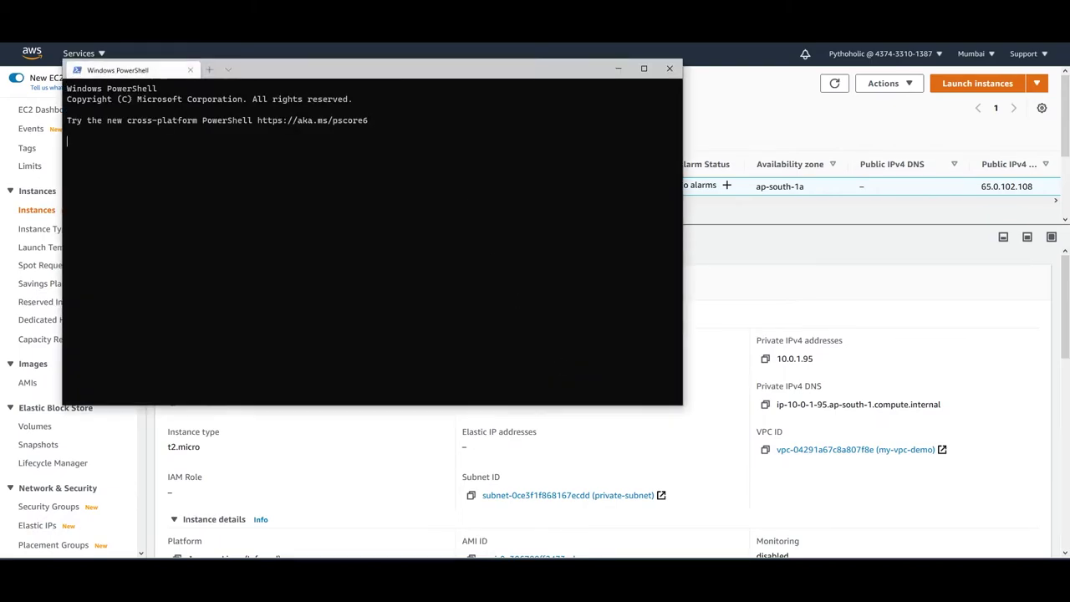
Step: Switch to Windows PowerShell and change the working directory to .\Desktop\AWS Files\
left_click_drag(362, 77, 541, 175)
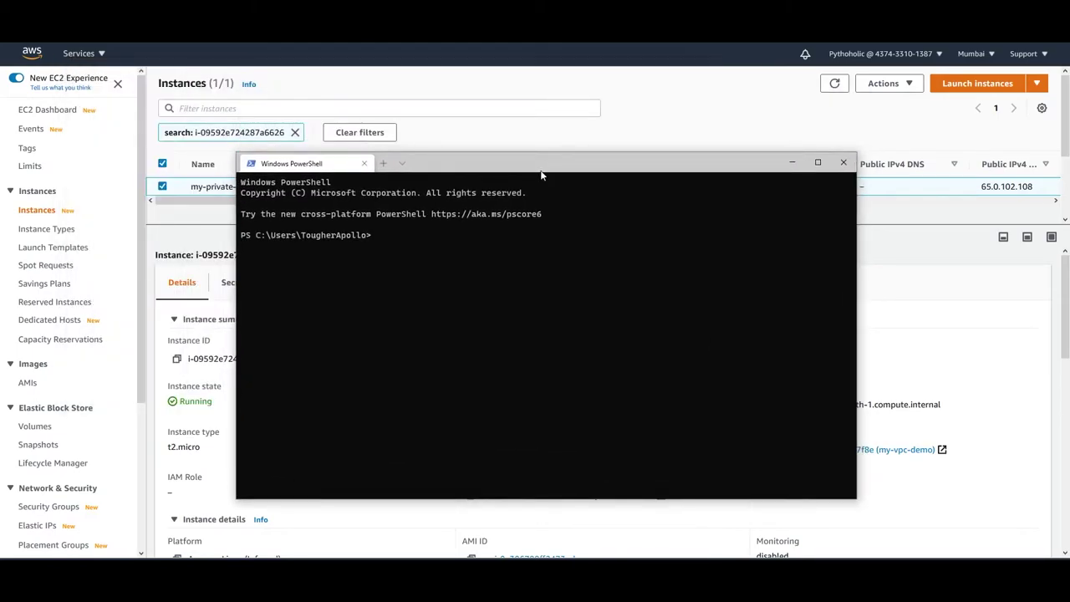
type("cd '.\\Desktop\\AWS Files'")
key("Return")
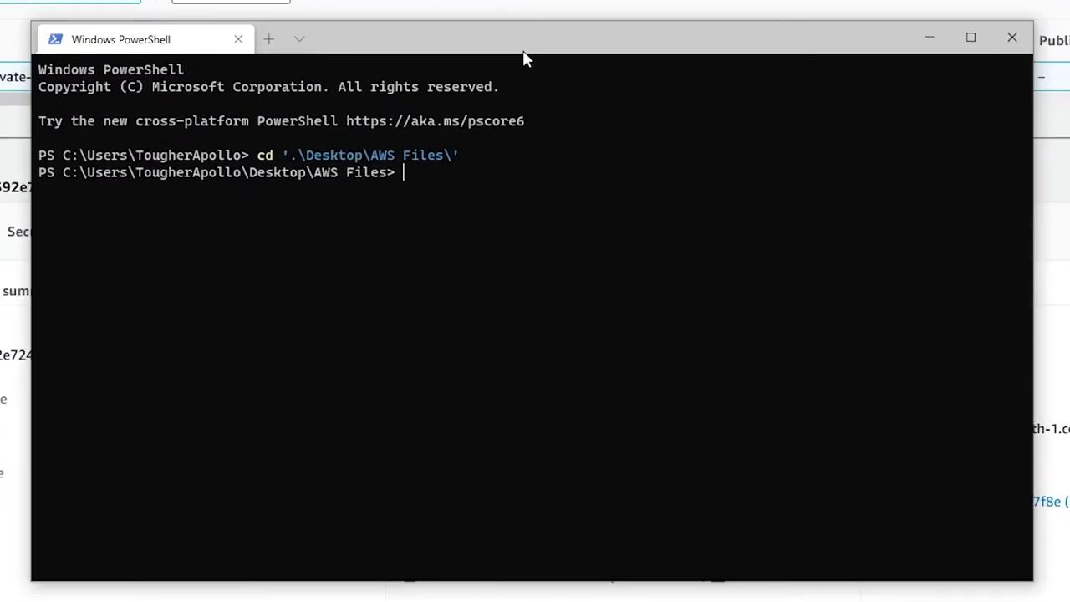
Step: Try to connect over SSH as ec2-user to the copied address 65.0.102.108 with the key file .\ec2-key.pem
type("ssh ec2-user@")
key("ctrl+v")
type("-i ss")
key("BackSpace")
key("Tab")
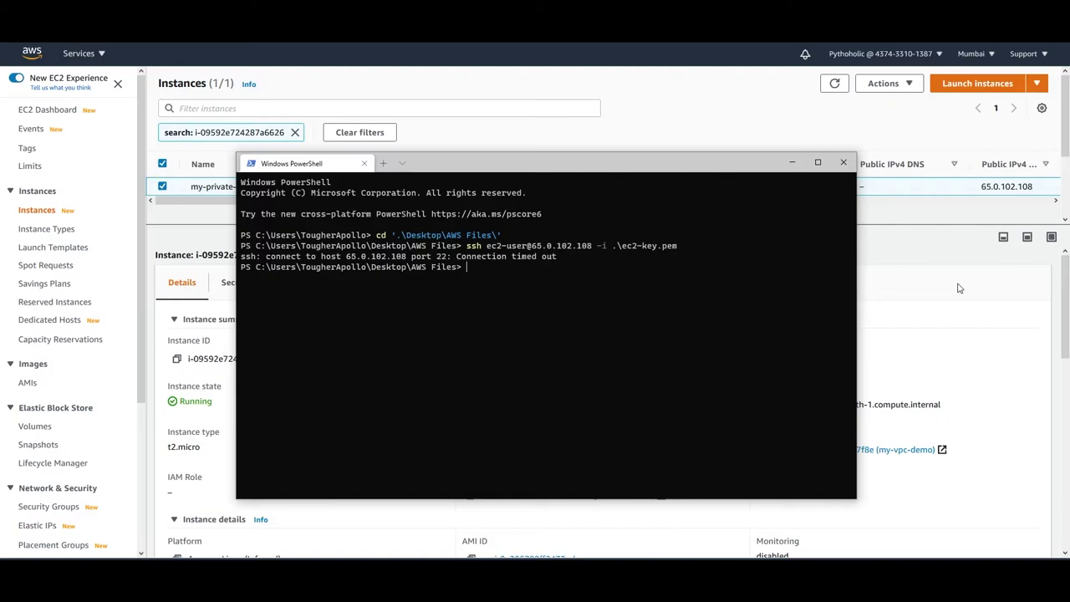
Step: Back in the EC2 console, start launching another instance with the 64-bit (x86) Amazon Linux 2 AMI and the t2.micro type
left_click(960, 289)
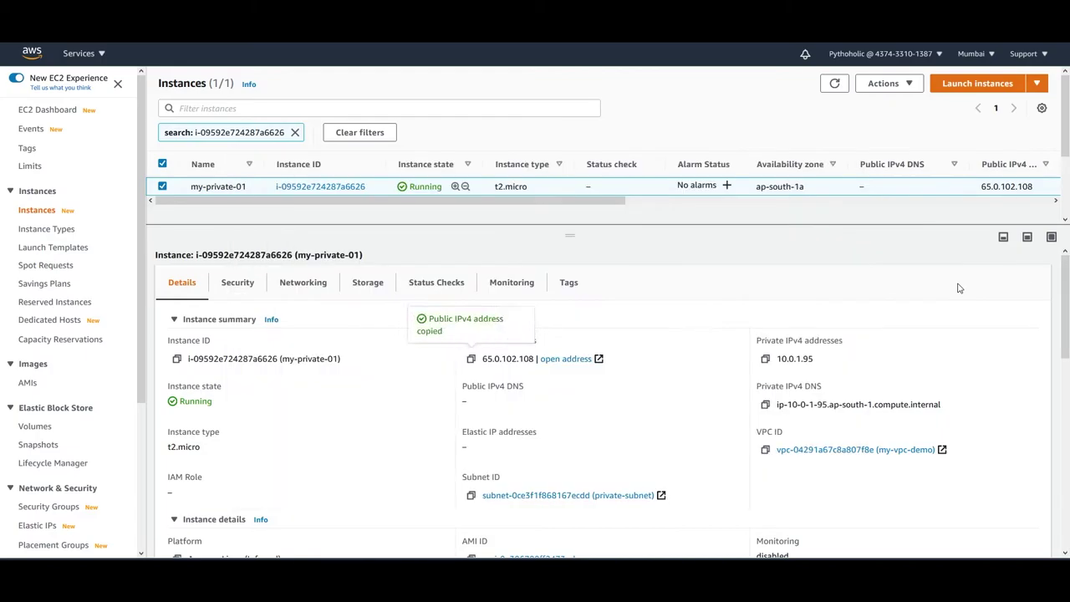
left_click(959, 85)
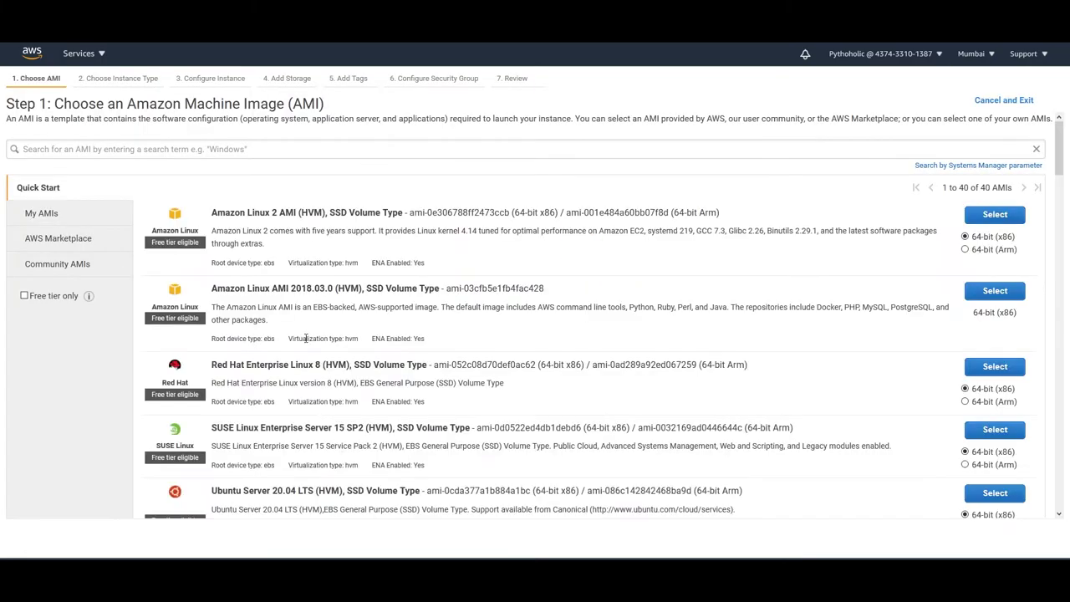
left_click(992, 215)
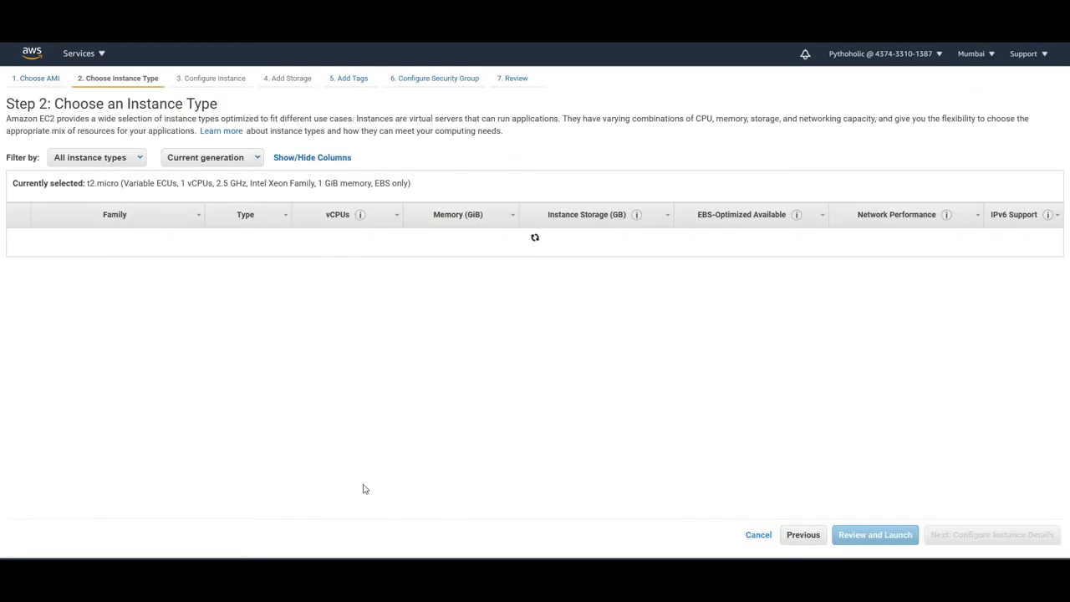
left_click(968, 540)
Step: Set the network to my-vpc-demo, the subnet to public-subnet in ap-south-1b and auto-assign public IP to Enable, keeping the default storage
left_click(299, 203)
left_click(303, 232)
left_click(335, 223)
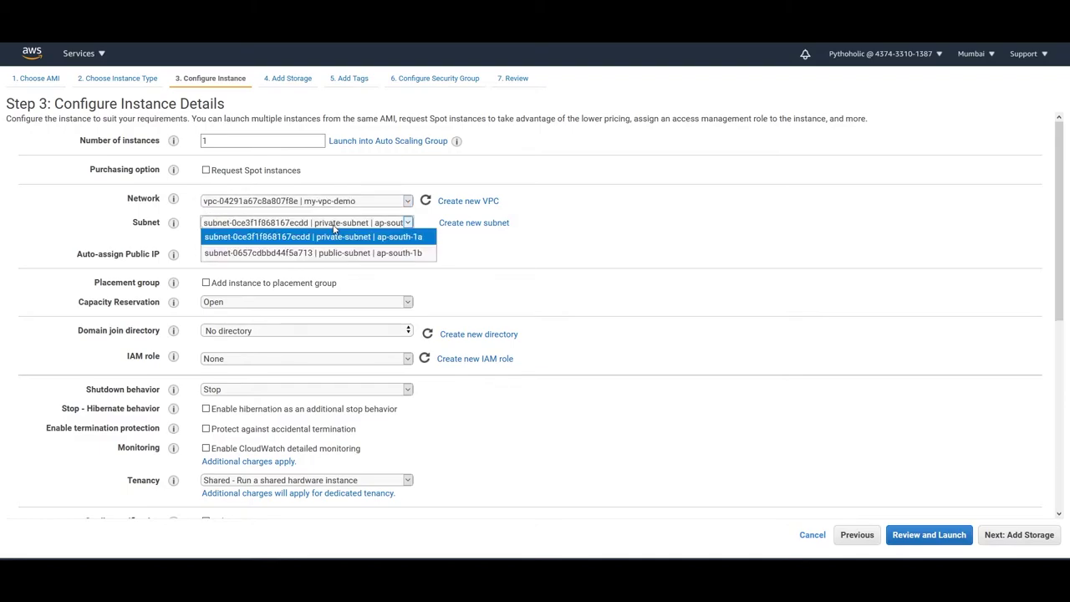
left_click(351, 255)
left_click(346, 256)
left_click(304, 281)
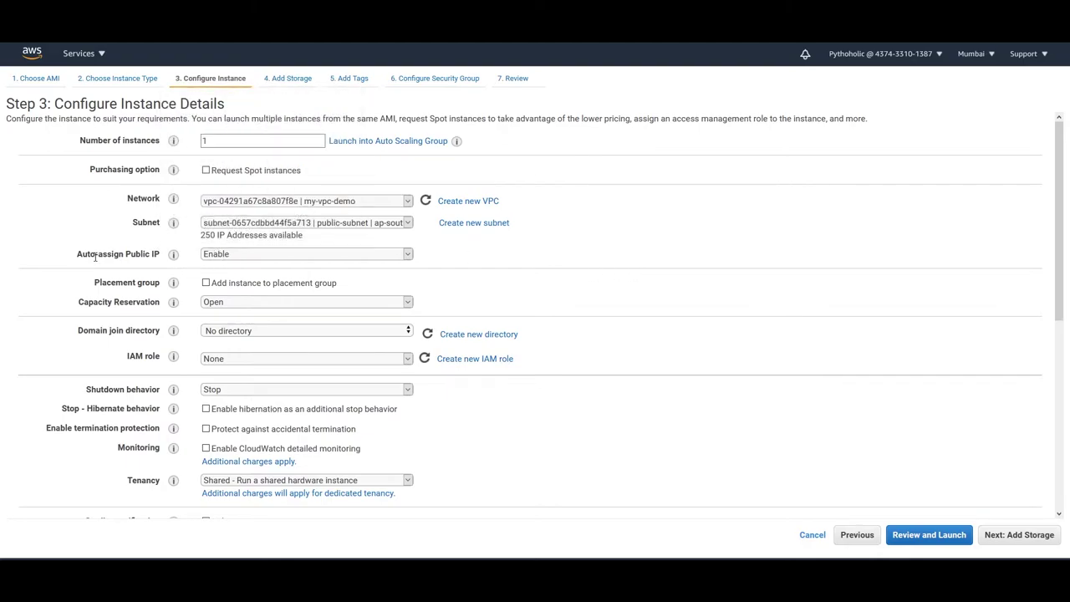
scroll(800, 281, "down", 5)
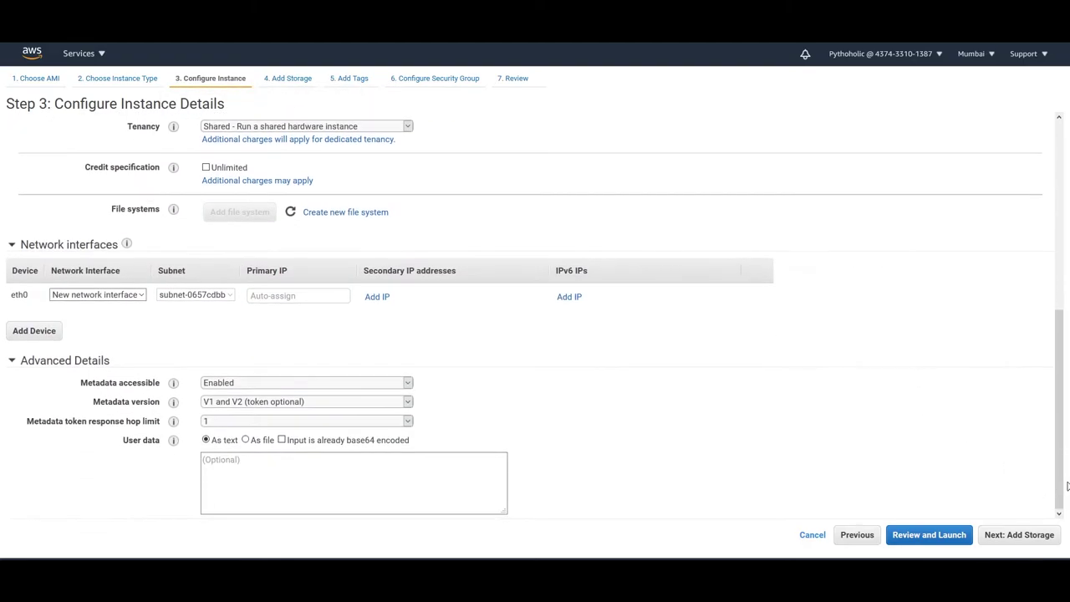
left_click(1013, 535)
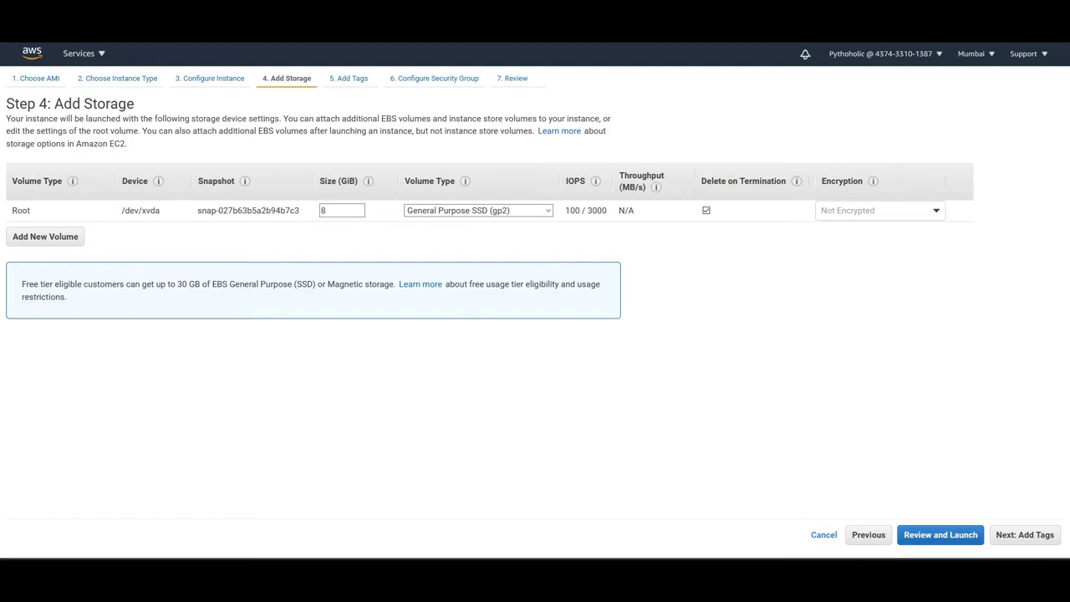
left_click(1042, 537)
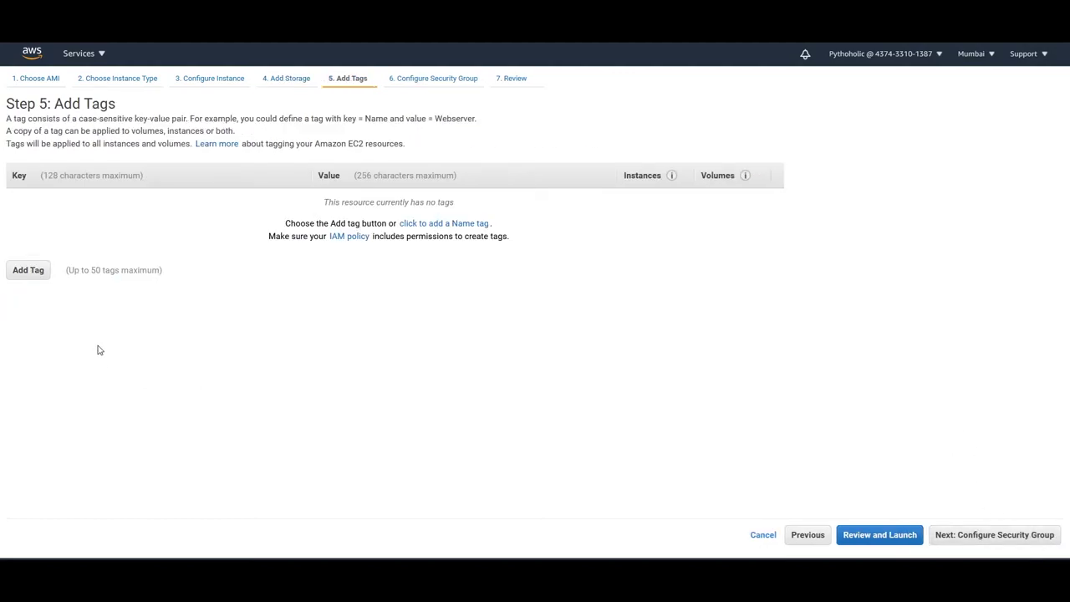
Step: Add a tag with key Name and value my-public-01, and continue to the security group configuration
left_click(10, 268)
type("Name")
key("Tab")
type("my")
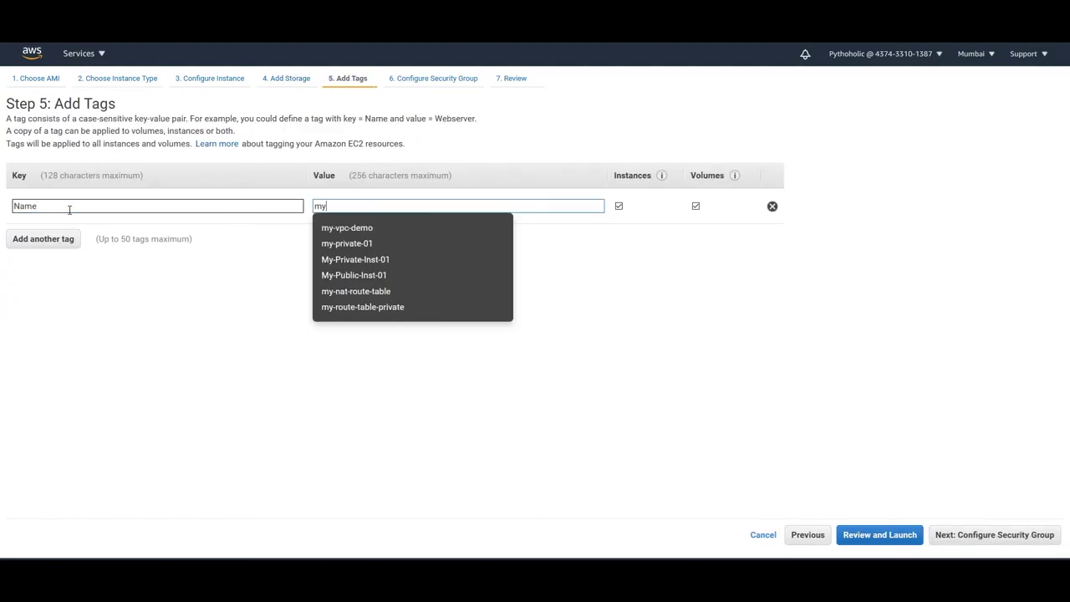
left_click(347, 243)
double_click(338, 206)
type("public-01")
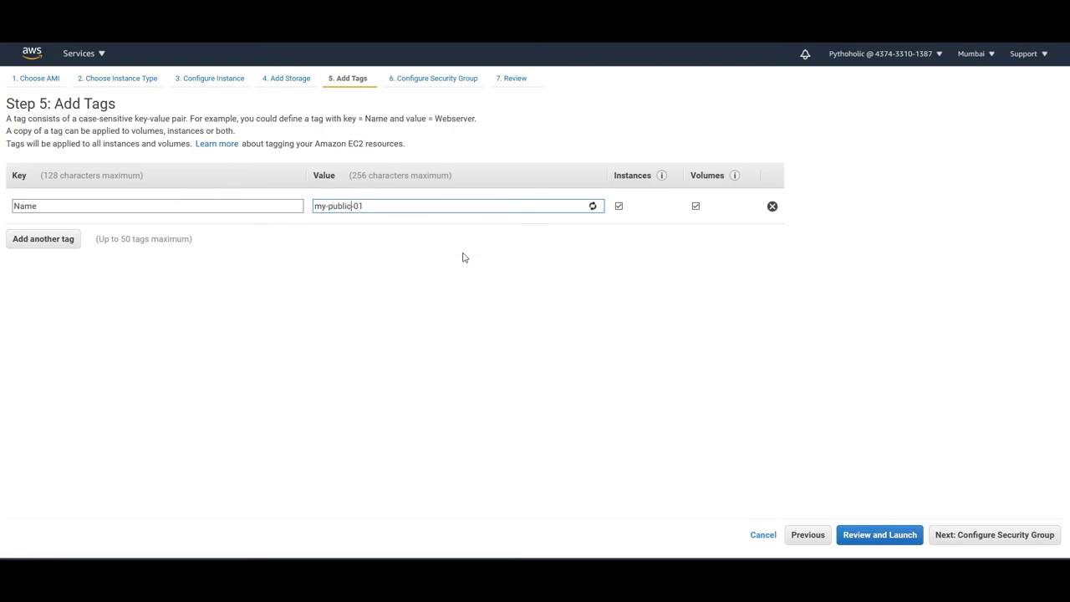
left_click(980, 531)
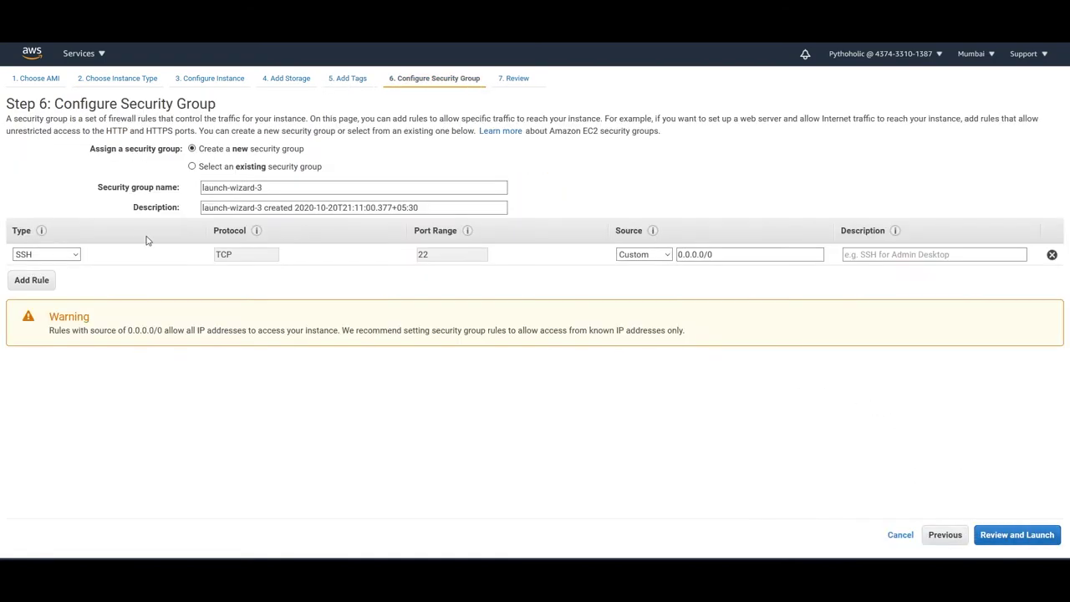
Step: Assign the existing launch-wizard-2 security group to the instance and continue to the launch review
left_click(192, 166)
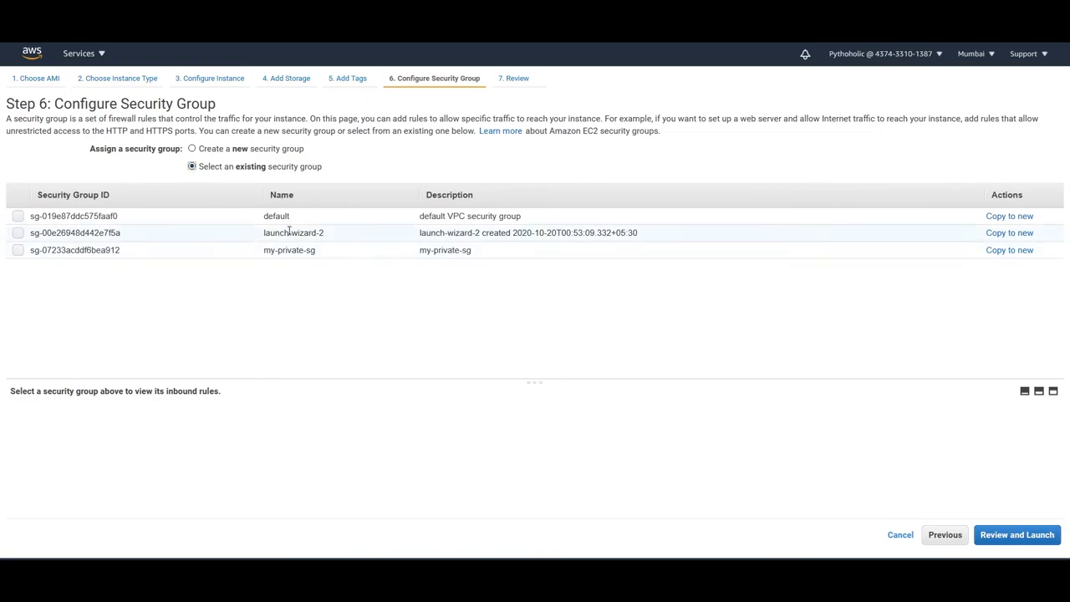
left_click(18, 232)
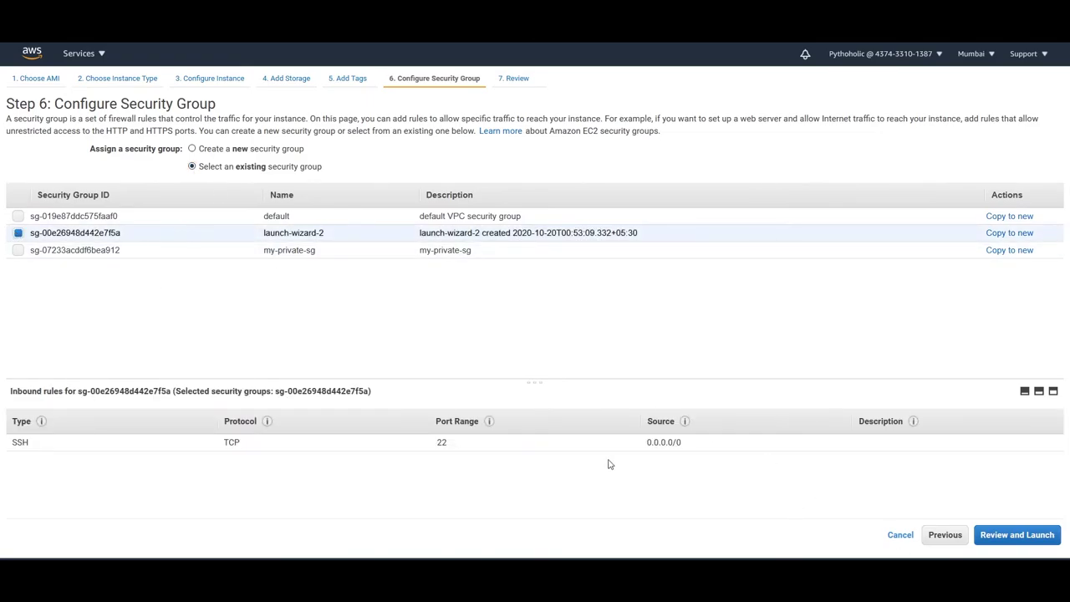
left_click(1017, 535)
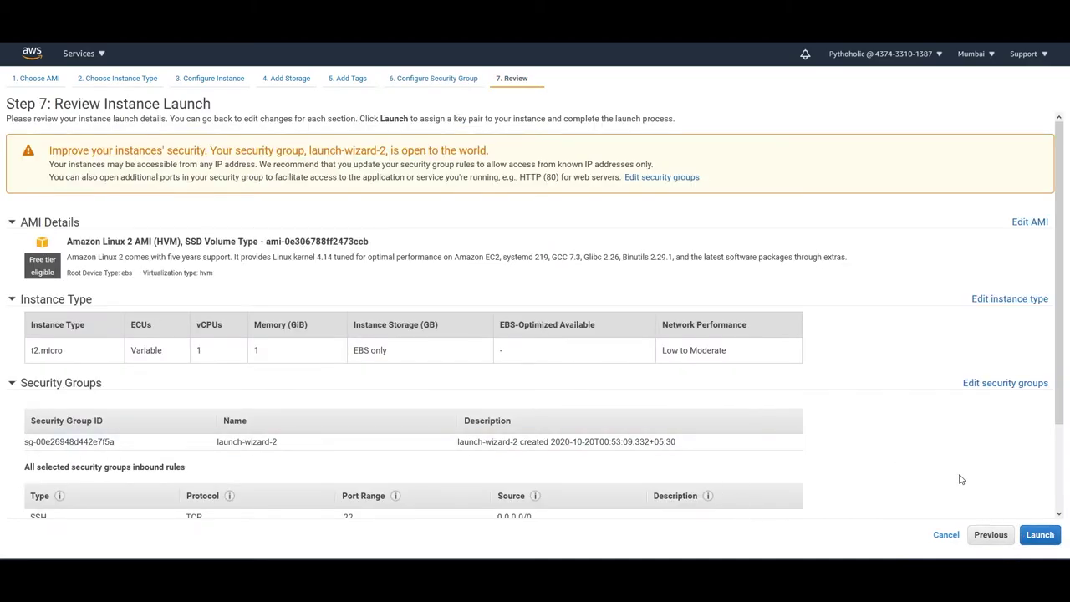
Step: Launch the instance with the existing ec2-key key pair, acknowledging access to its private key file
scroll(961, 478, "down", 2)
left_click(1040, 535)
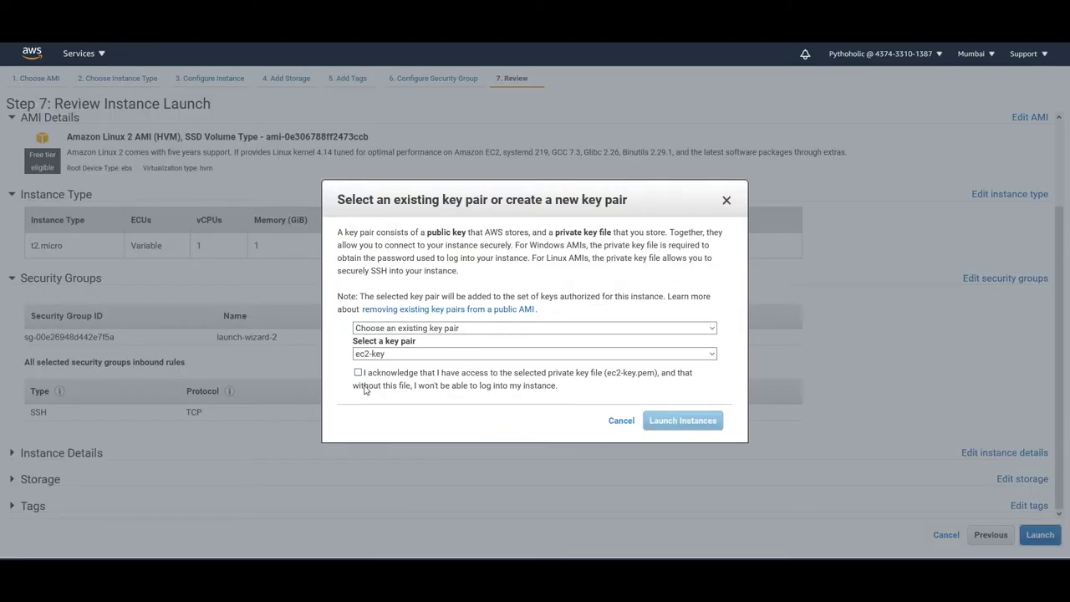
left_click(358, 372)
left_click(684, 421)
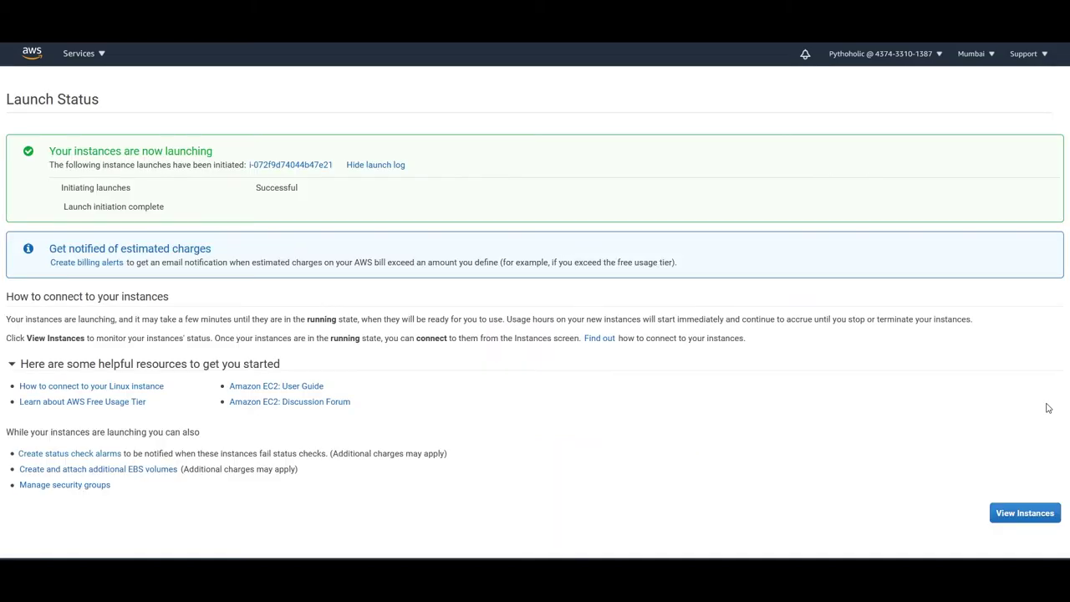
Step: Open the newly launched my-public-01 instance in the instance list and copy its public IPv4 address
left_click(278, 167)
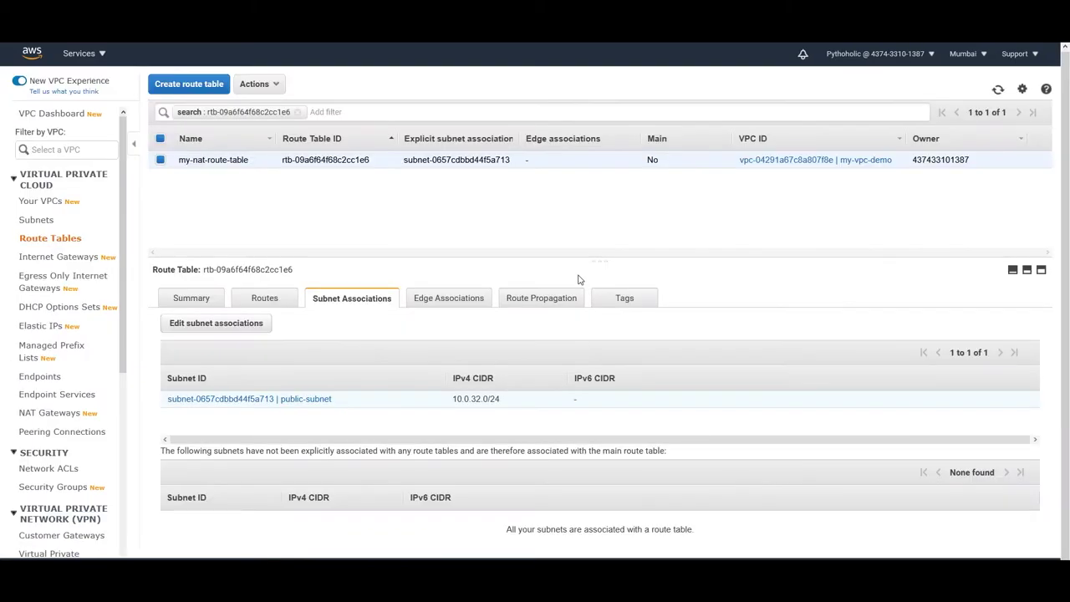
key("alt+Tab")
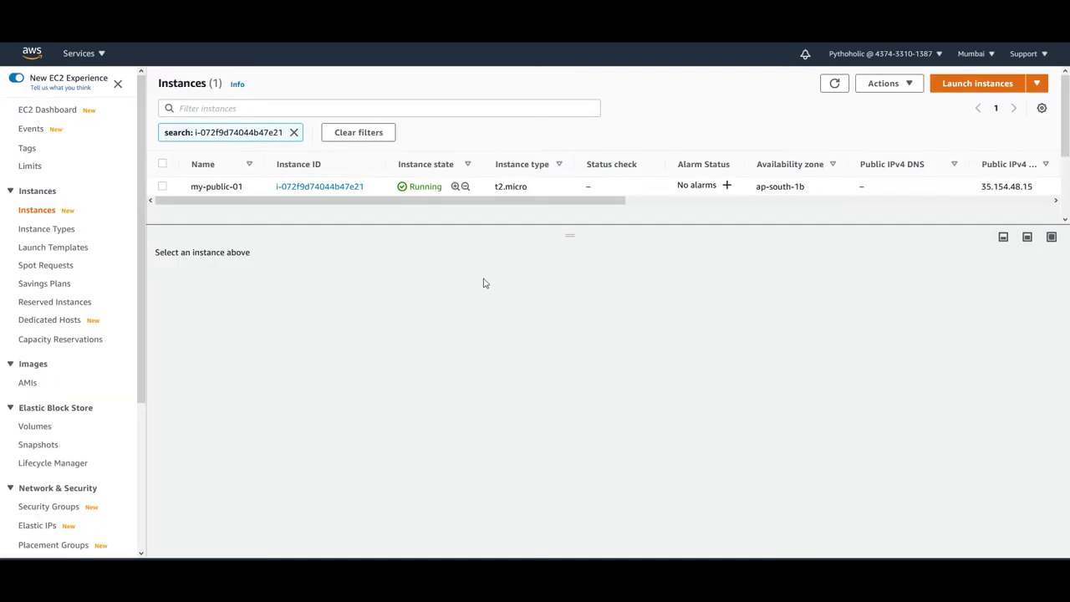
left_click(591, 187)
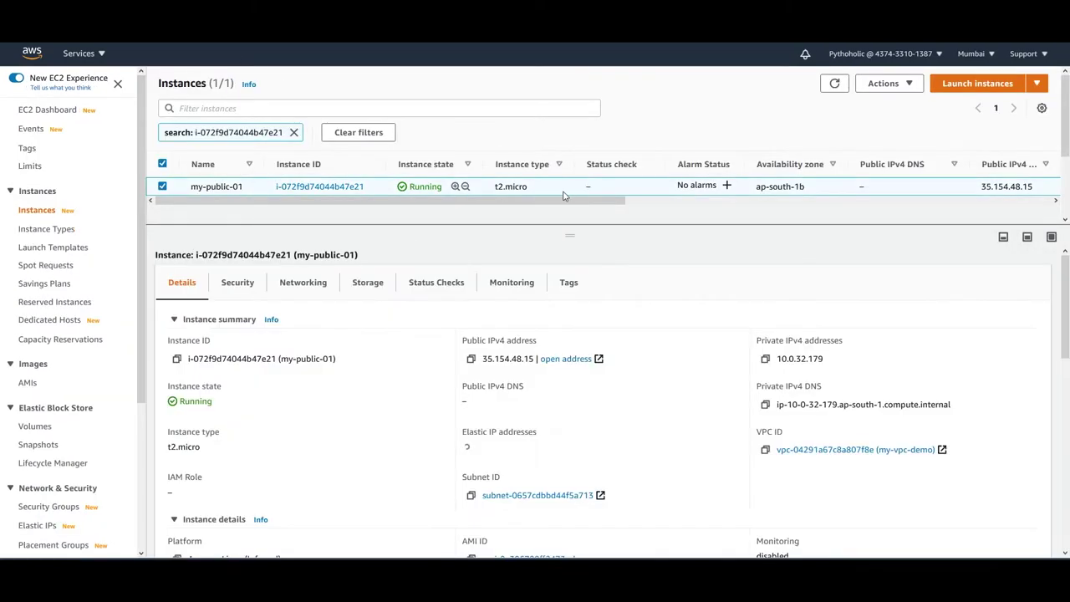
left_click(471, 359)
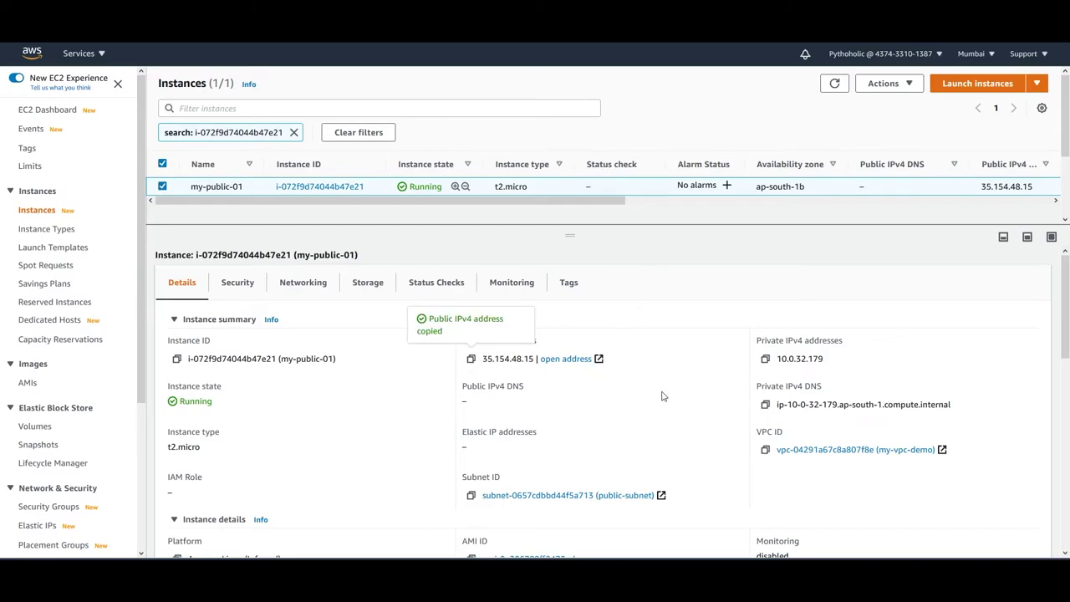
Step: Switch to PowerShell, recall the previous SSH command and replace its host address with the copied 35.154.48.15
key("alt+Tab")
key("Up")
key("Left")
key("Left")
key("Left")
key("Left")
key("Left")
key("Left")
key("Left")
key("Left")
key("Left")
key("Left")
key("Left")
key("Left")
key("Left")
key("Left")
key("Left")
key("Left")
key("Left")
key("BackSpace")
key("BackSpace")
key("BackSpace")
key("BackSpace")
key("BackSpace")
key("BackSpace")
key("BackSpace")
key("BackSpace")
key("BackSpace")
key("BackSpace")
key("BackSpace")
key("BackSpace")
key("BackSpace")
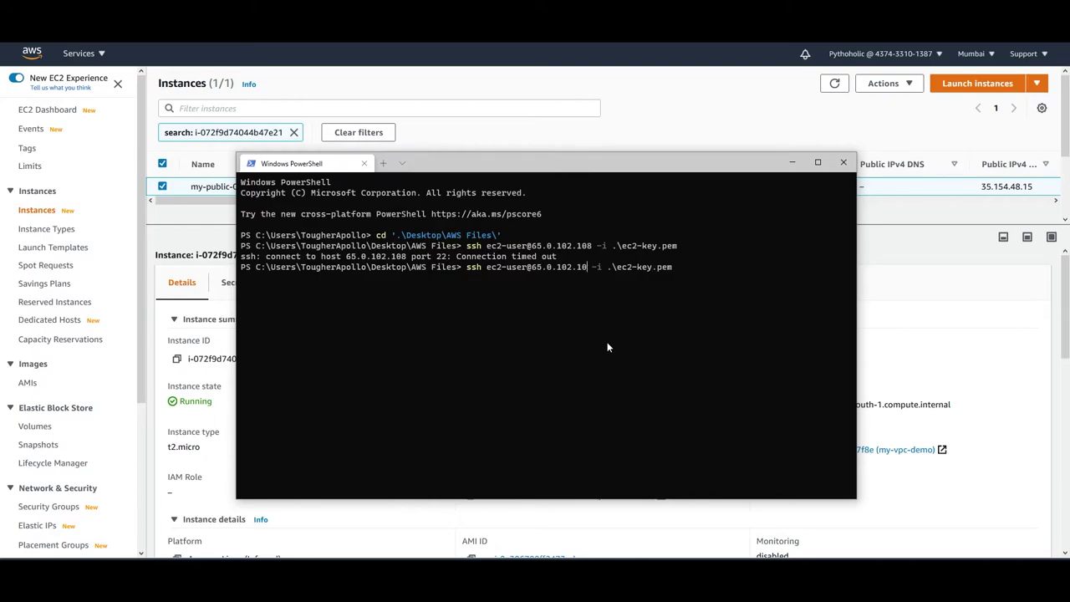
type("@")
key("ctrl+v")
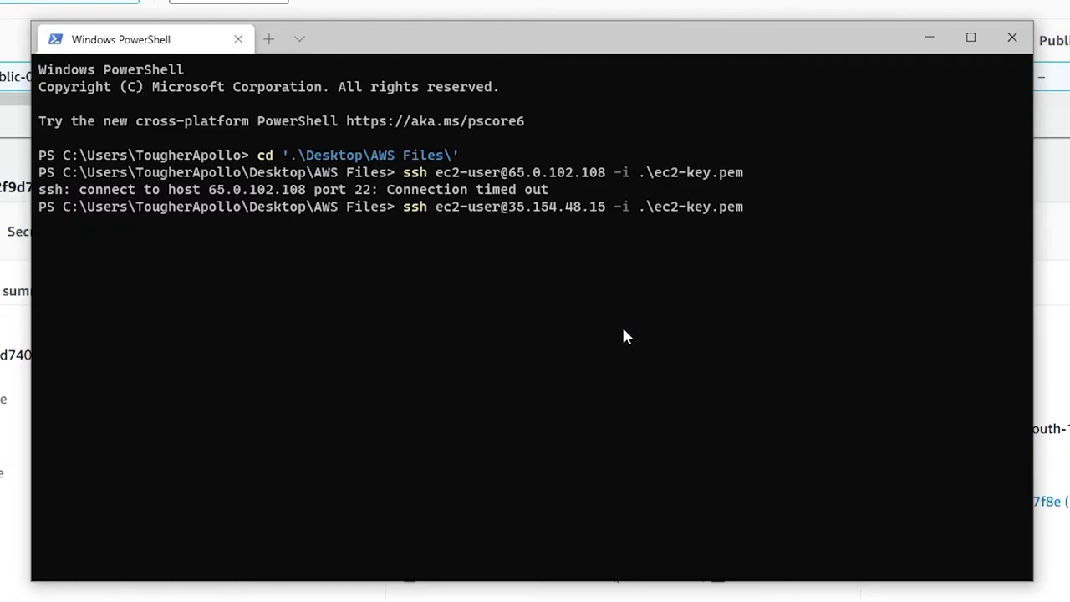
Step: Run the SSH connection to the public instance and answer yes to continue connecting
key("Return")
type("yes")
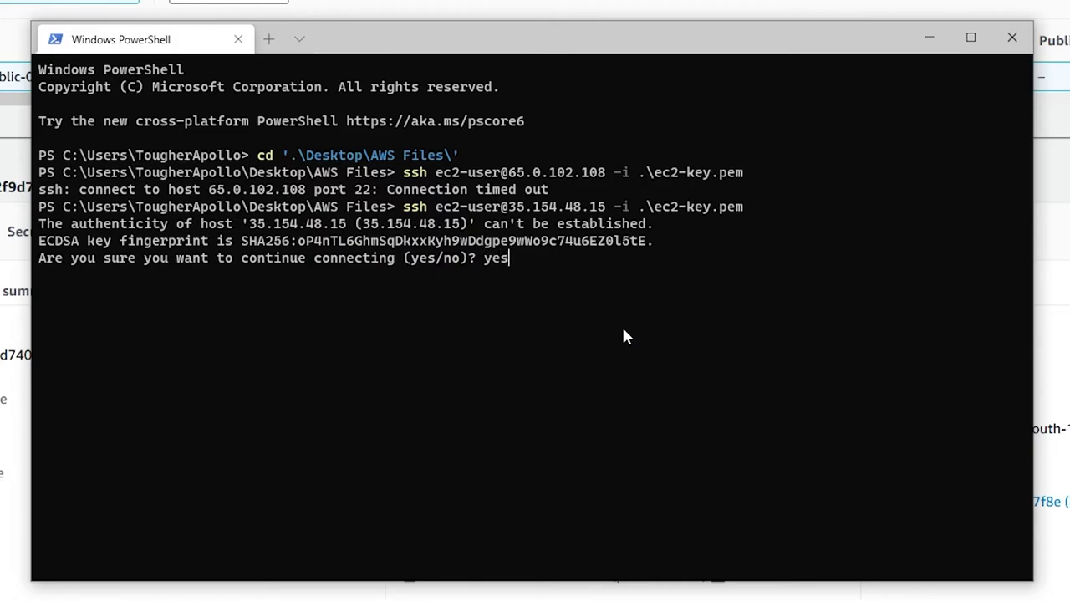
key("Return")
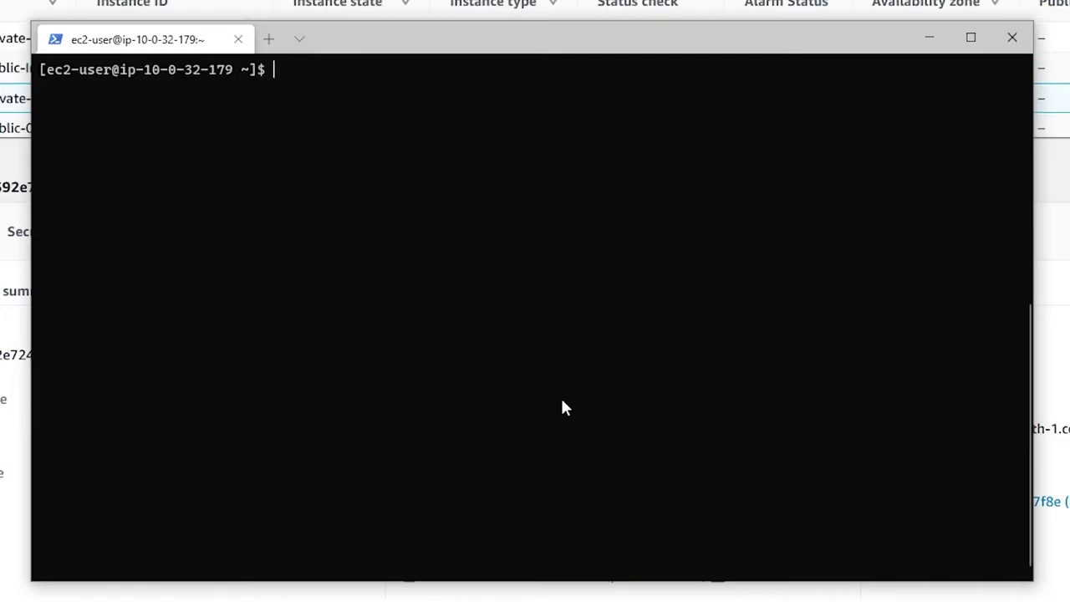
Step: On the public instance, change to /home/ec2-user/ and open a new file named ec2-key.pem in vim
type("cd /home/ec")
key("Tab")
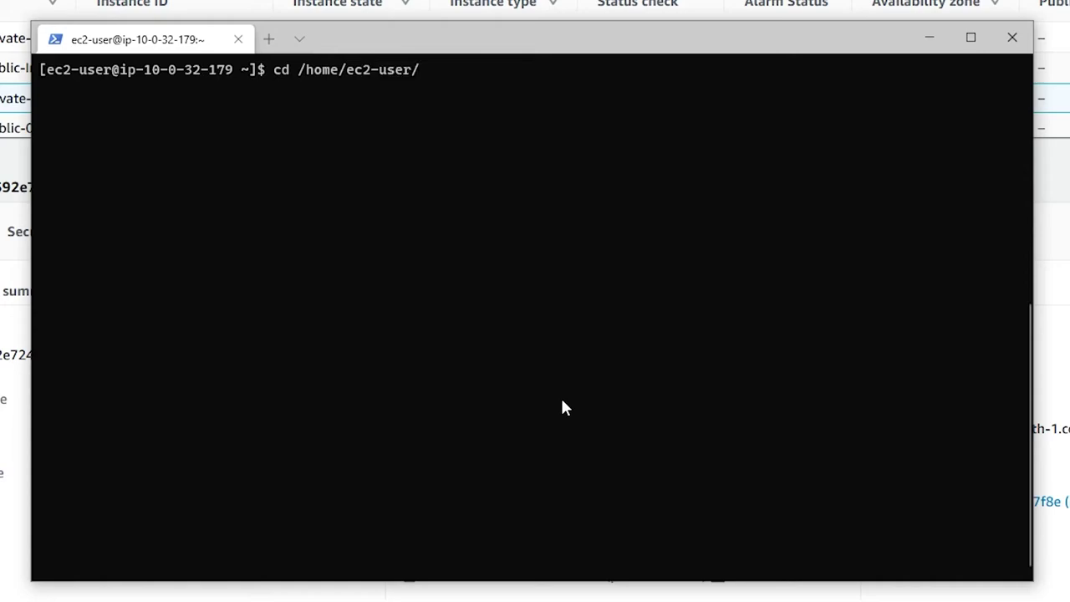
key("Return")
type("vim")
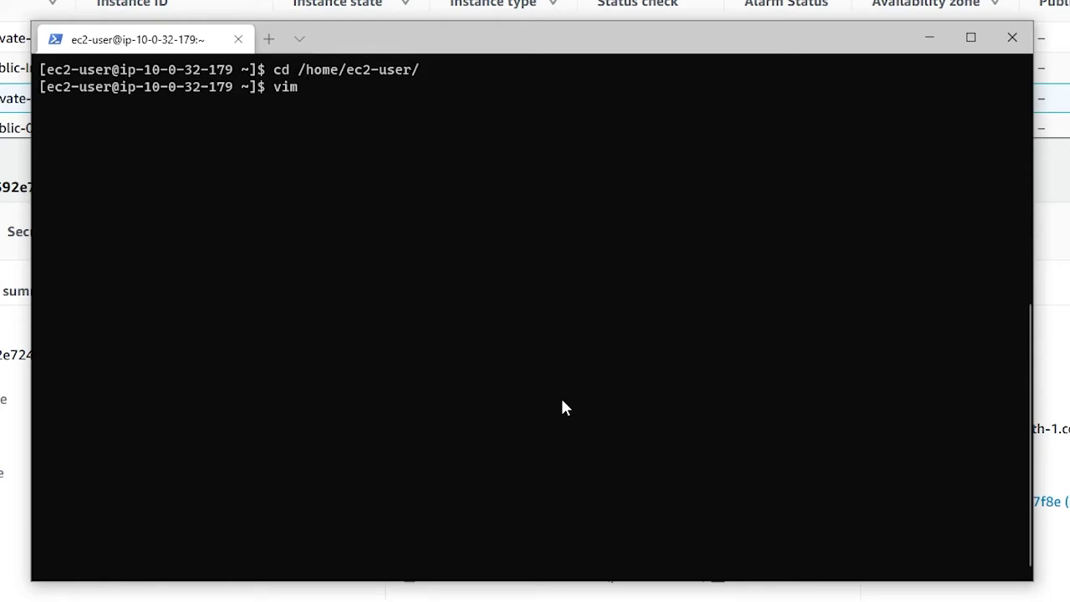
type("ec2-key.pem")
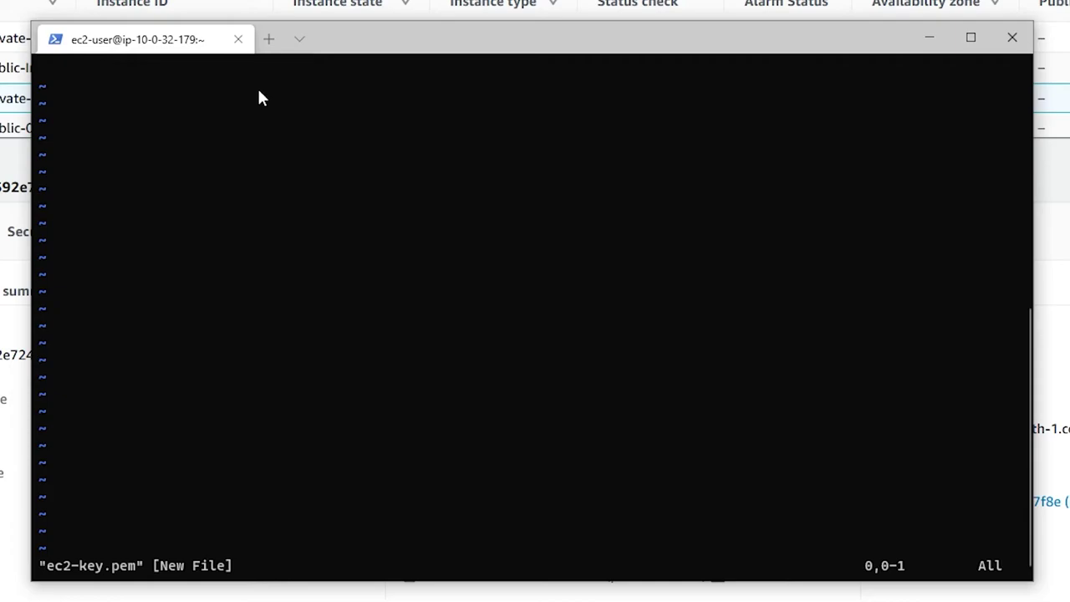
Step: Paste the RSA private key into ec2-key.pem, then save the file and quit vim
key("i")
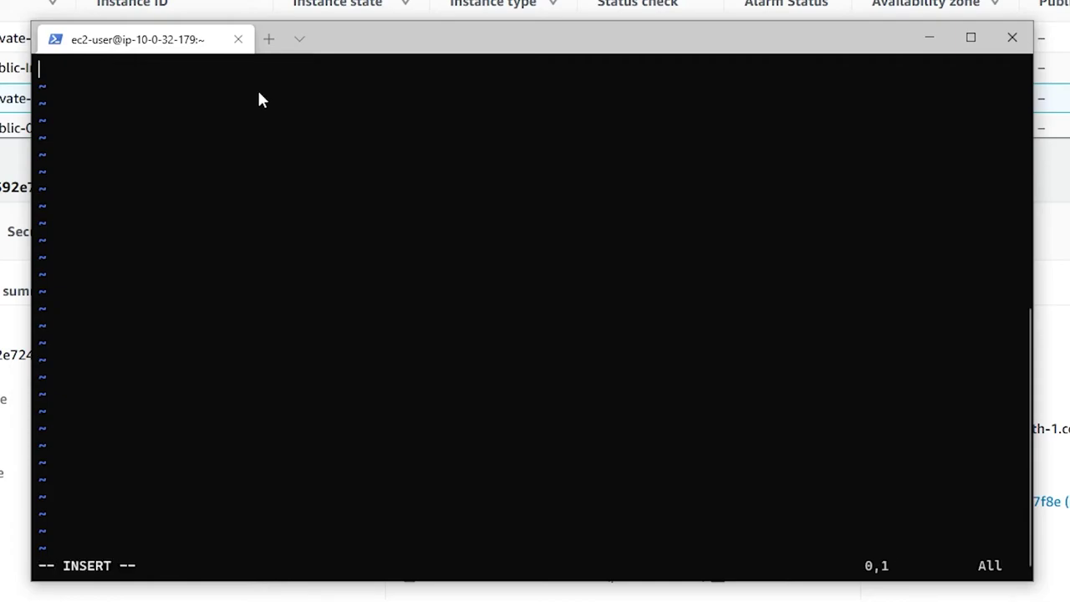
right_click(259, 97)
left_click(455, 361)
key("Escape")
type(":wq")
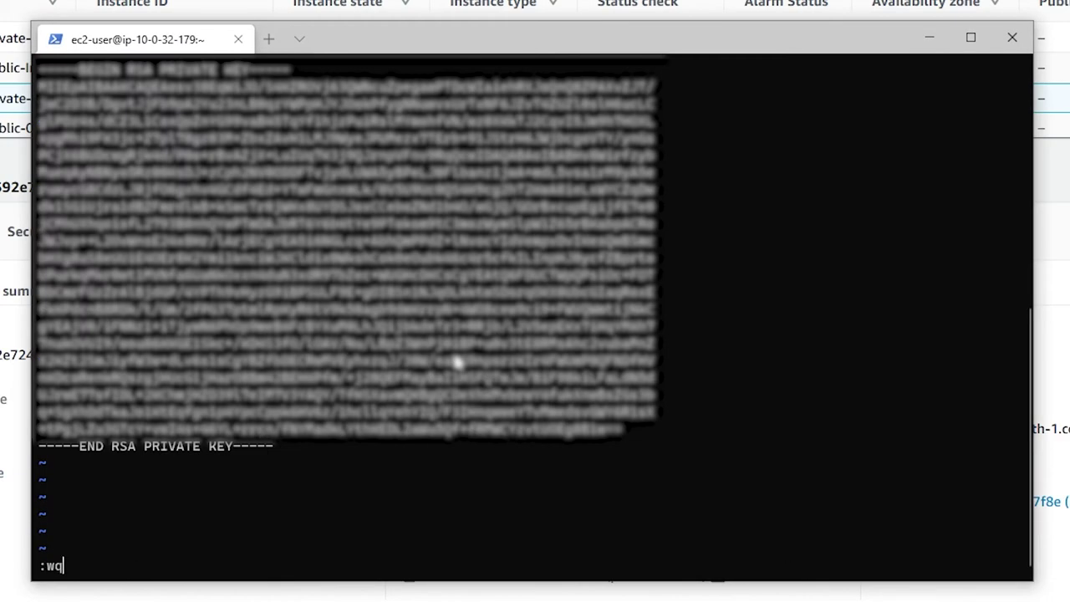
key("Return")
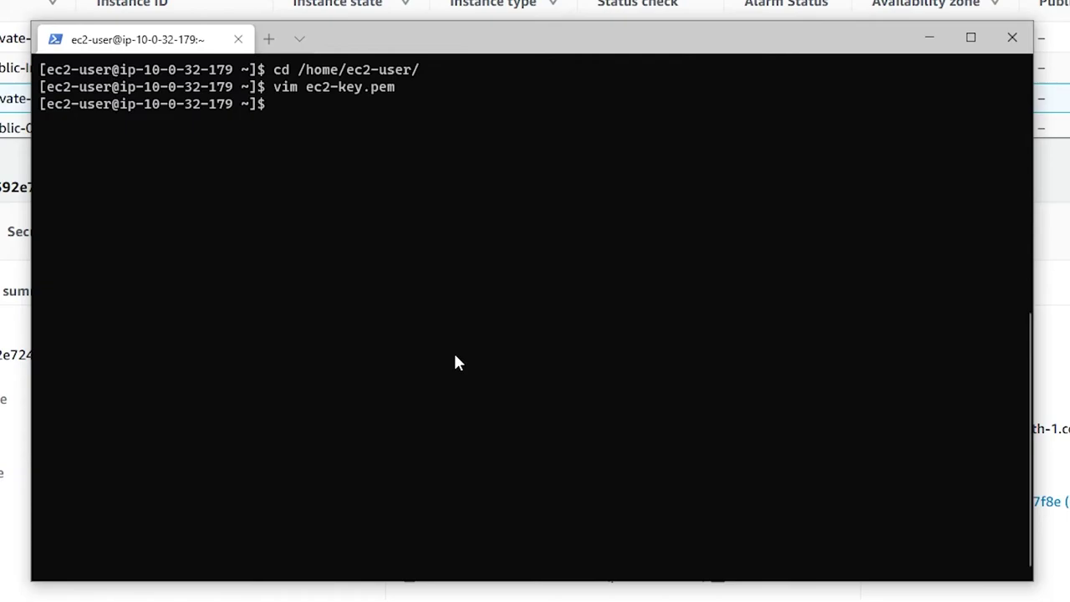
Step: Restrict the permissions of ec2-key.pem with chmod 400
type("chomd")
key("BackSpace")
key("BackSpace")
key("BackSpace")
key("BackSpace")
type("mod 4")
type("00 ")
type("ec2")
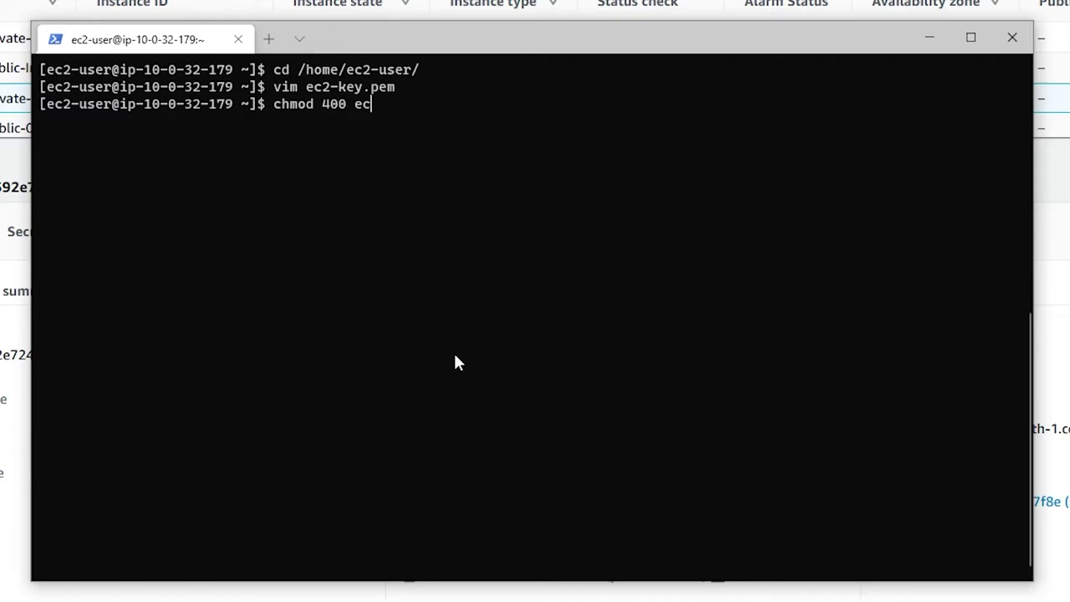
key("Tab")
key("Return")
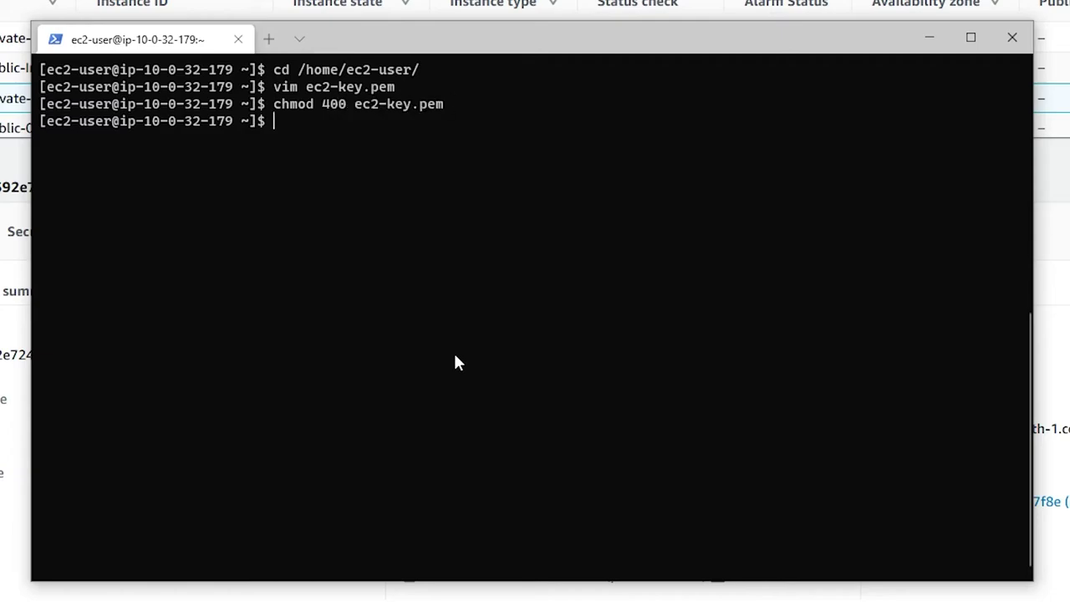
Step: List the files in the home directory with ls -altr to check the key file's permissions
type("las")
key("BackSpace")
key("BackSpace")
type("s -altr")
key("Return")
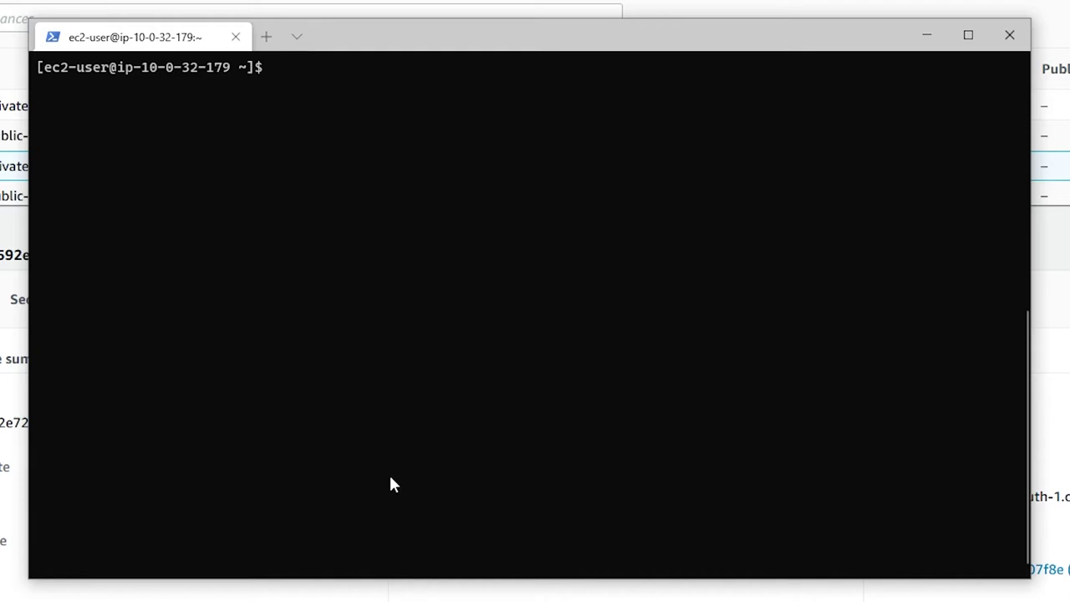
Step: Begin an ssh ec2-user@ command and copy the private IPv4 address of my-private-01 from the EC2 console
type("ssh ec2-usr")
key("BackSpace")
type("er@")
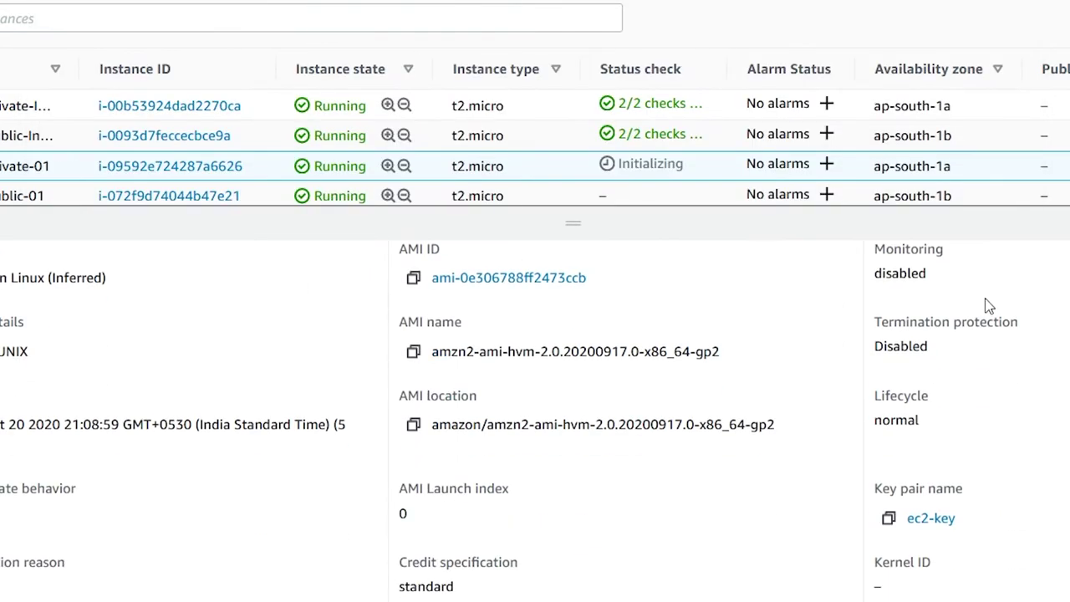
scroll(535, 376, "up", 3)
left_click(413, 234)
scroll(635, 376, "up", 2)
left_click(889, 423)
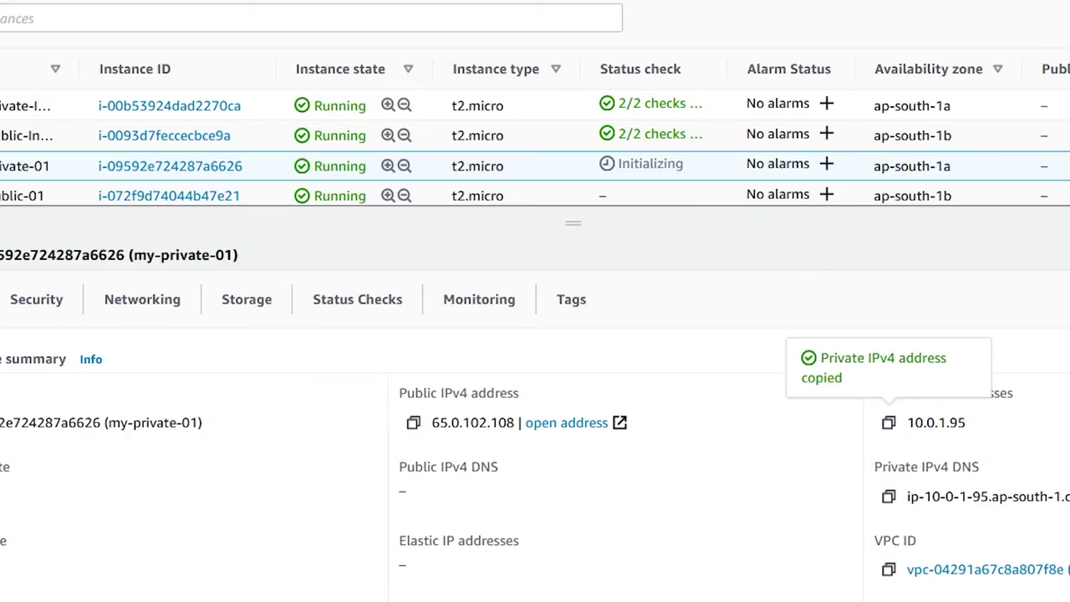
key("alt+Tab")
key("ctrl+v")
type("-i ")
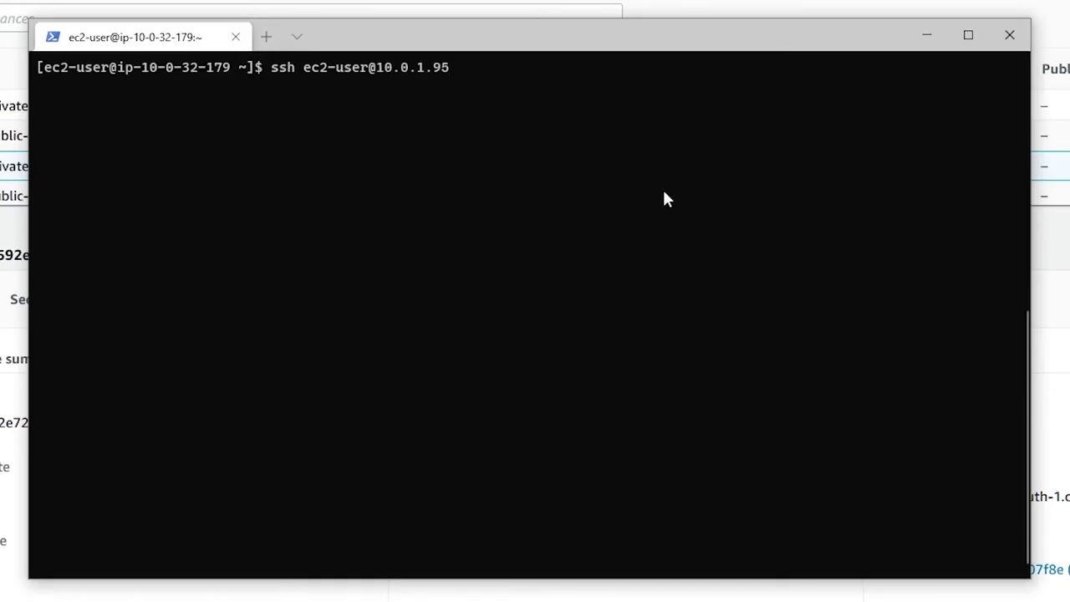
type("ec2")
key("Tab")
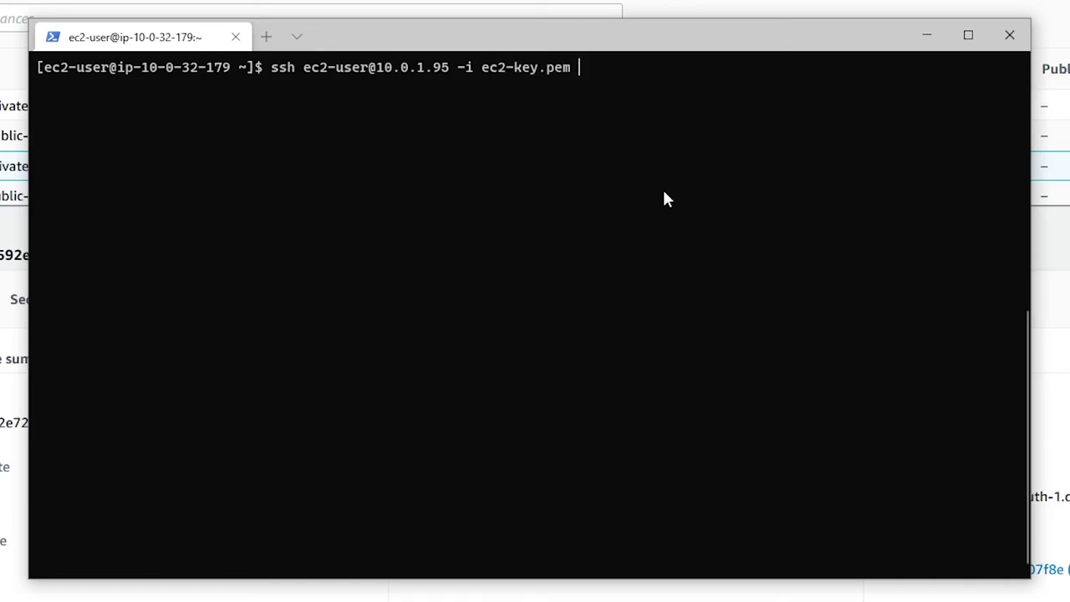
key("Return")
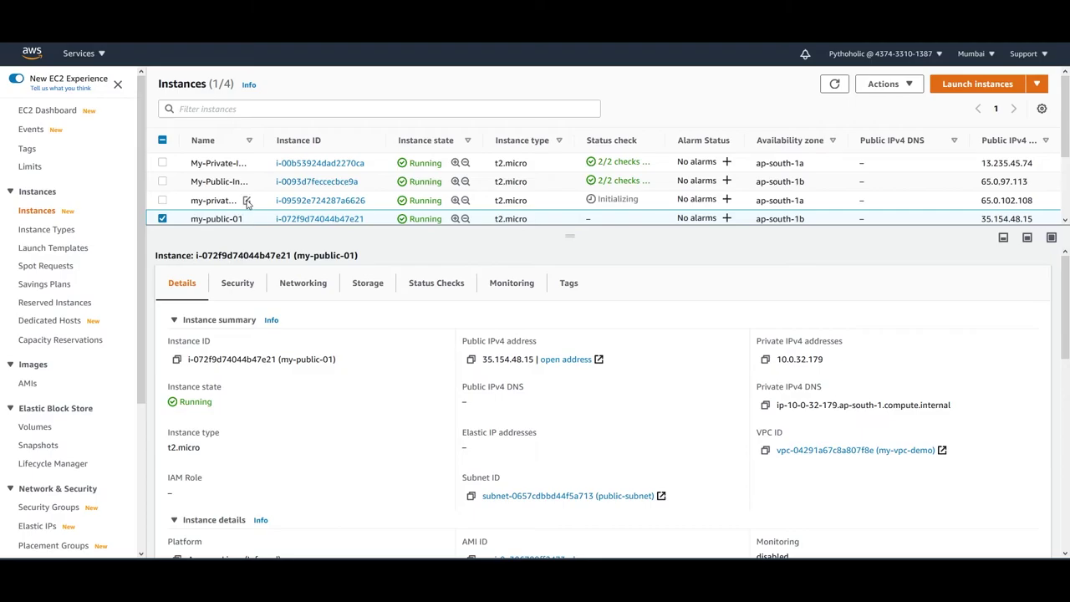
Step: Select my-private-01 in the instance list and ping google.com from its SSH session to test internet access
left_click(247, 203)
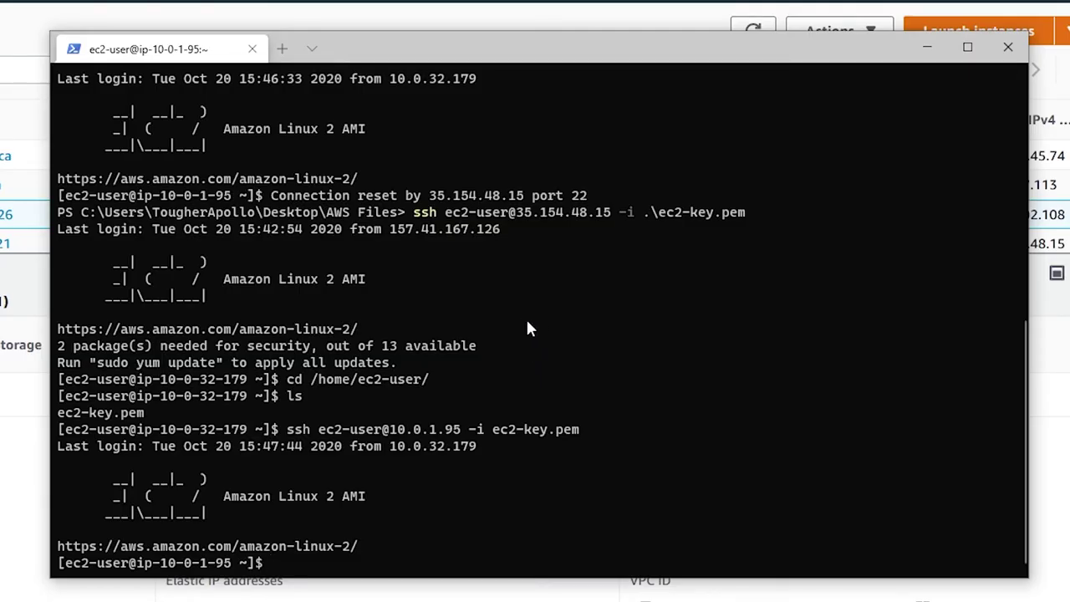
type("ping")
type("google.com")
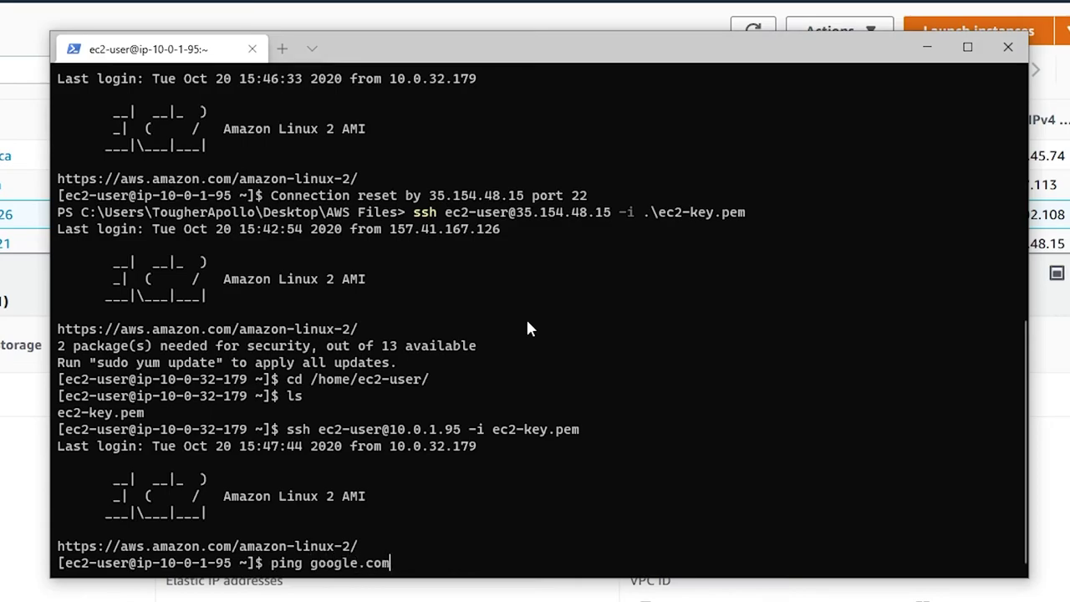
key("Return")
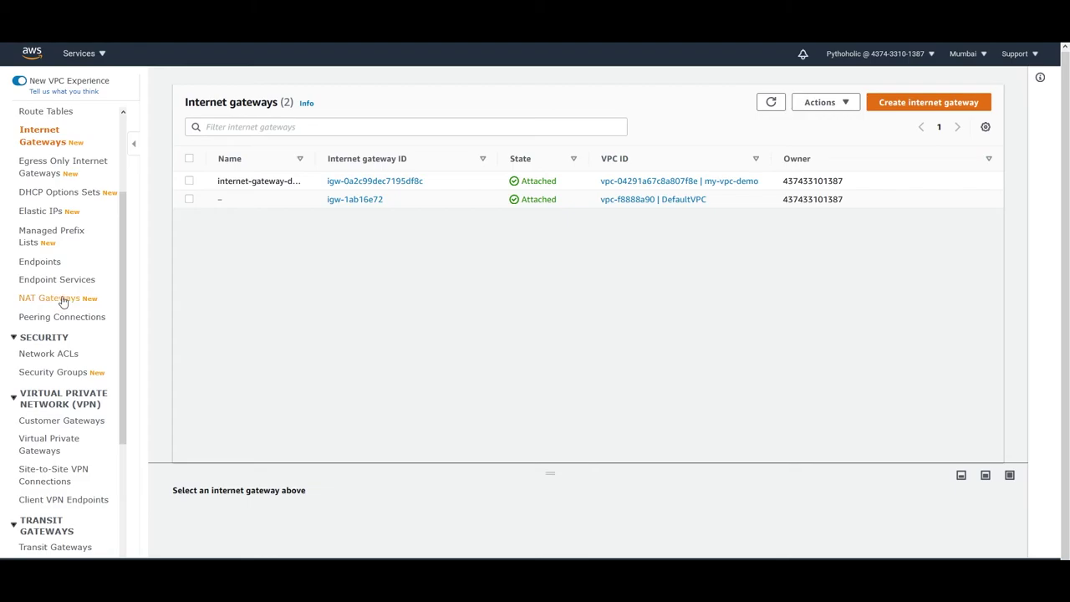
Step: Start a new NAT gateway in the VPC console and name it my-nat-gateway-demo
left_click(54, 301)
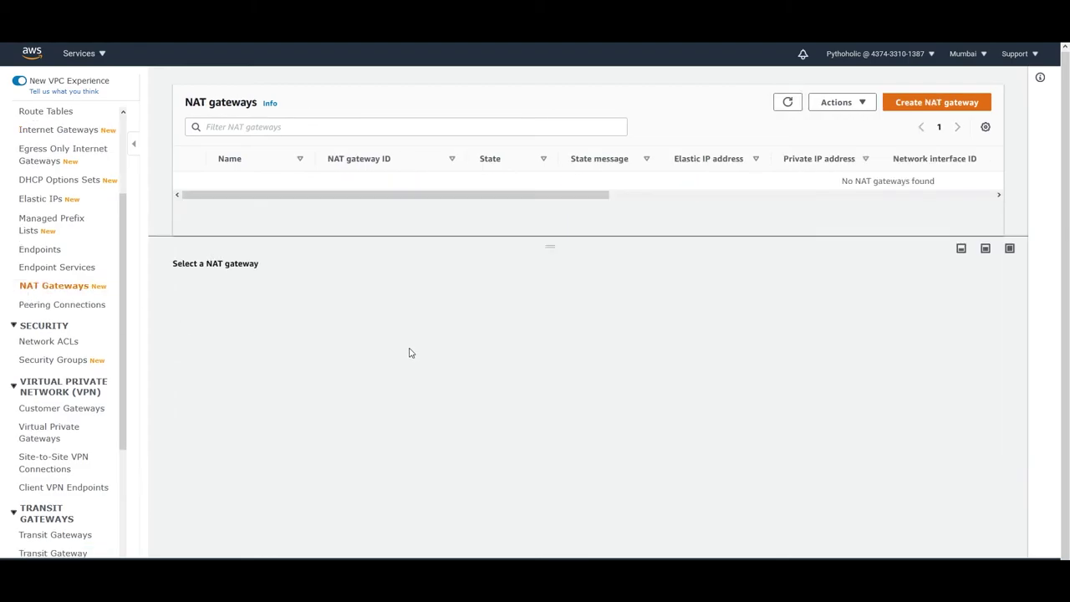
left_click(911, 109)
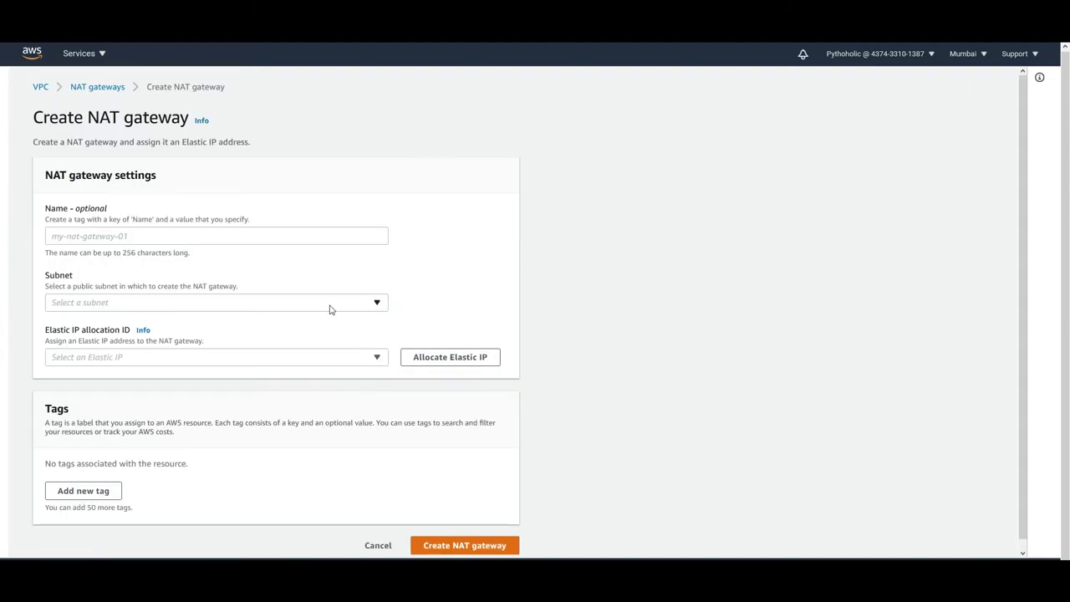
left_click(157, 235)
type("m")
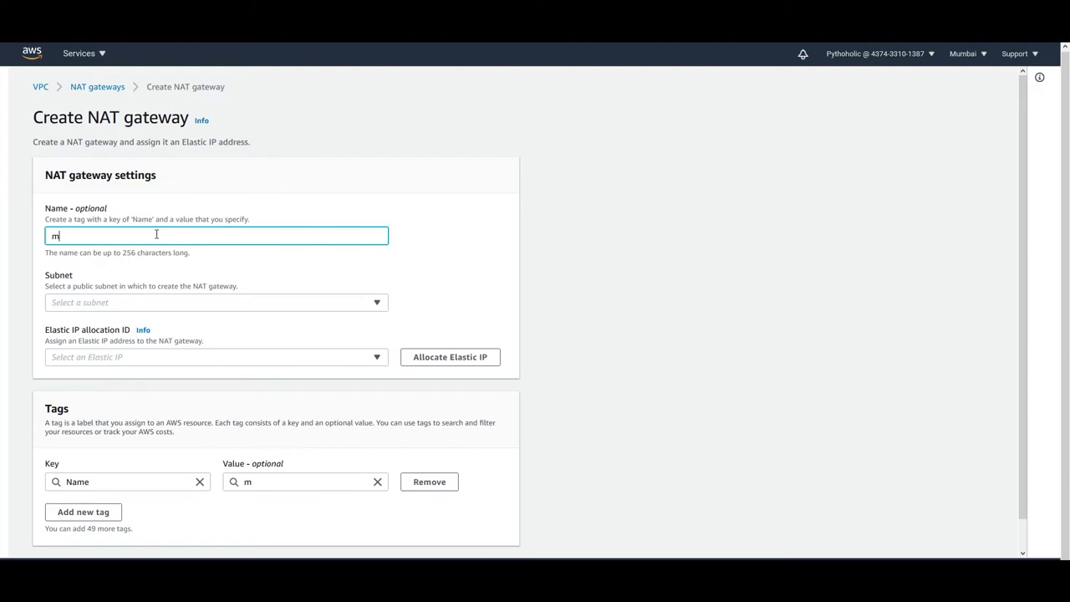
type("y-nat-gateway")
key("BackSpace")
key("BackSpace")
type("way-demo")
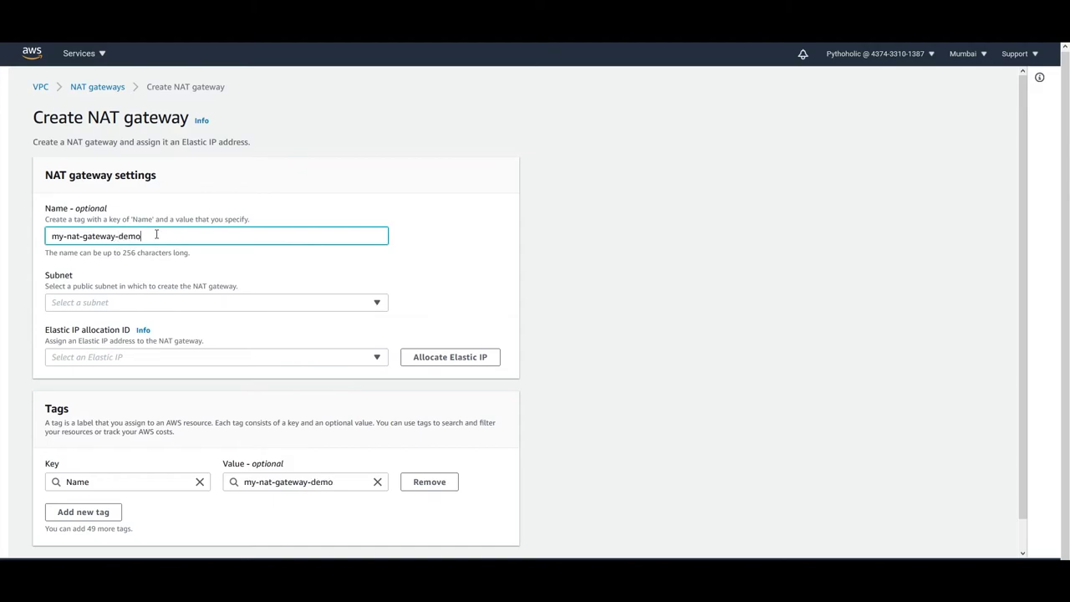
Step: Create the NAT gateway in public-subnet with a newly allocated Elastic IP, and review its monitoring and details
left_click(378, 305)
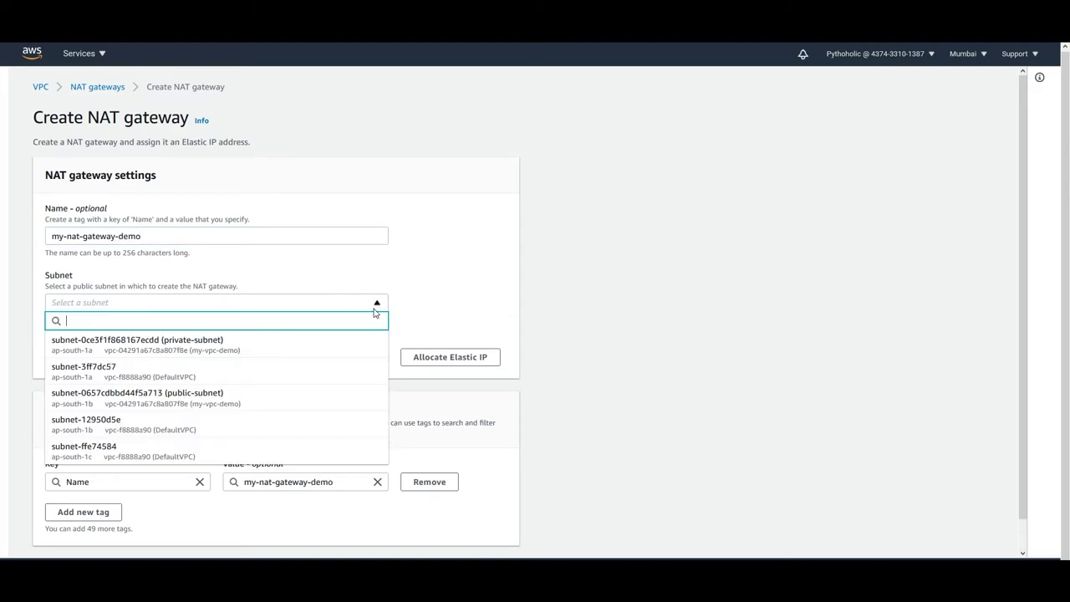
left_click(298, 411)
left_click(449, 360)
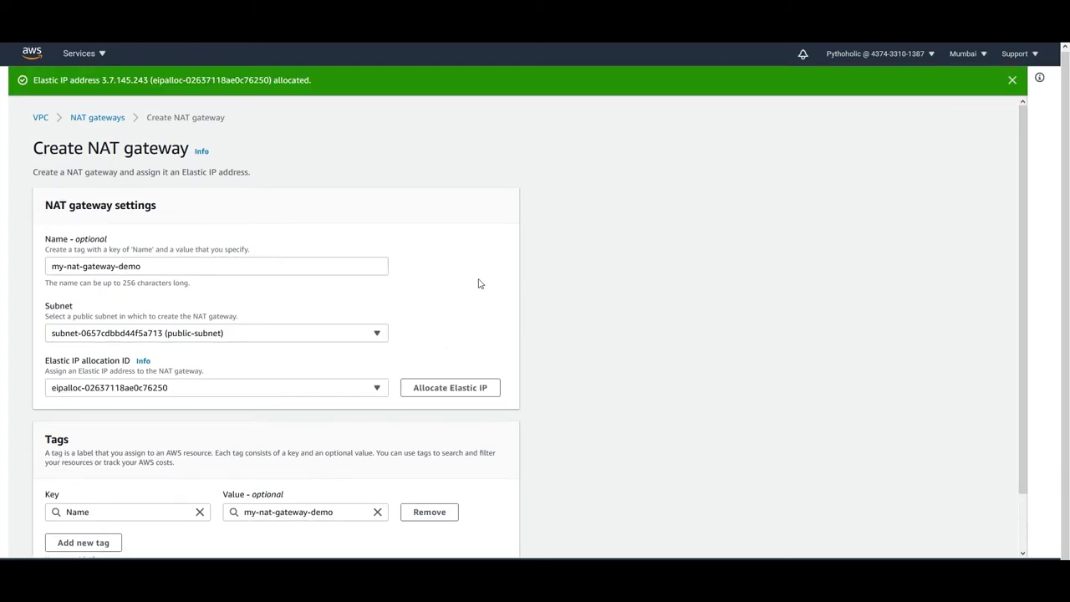
scroll(481, 285, "down", 2)
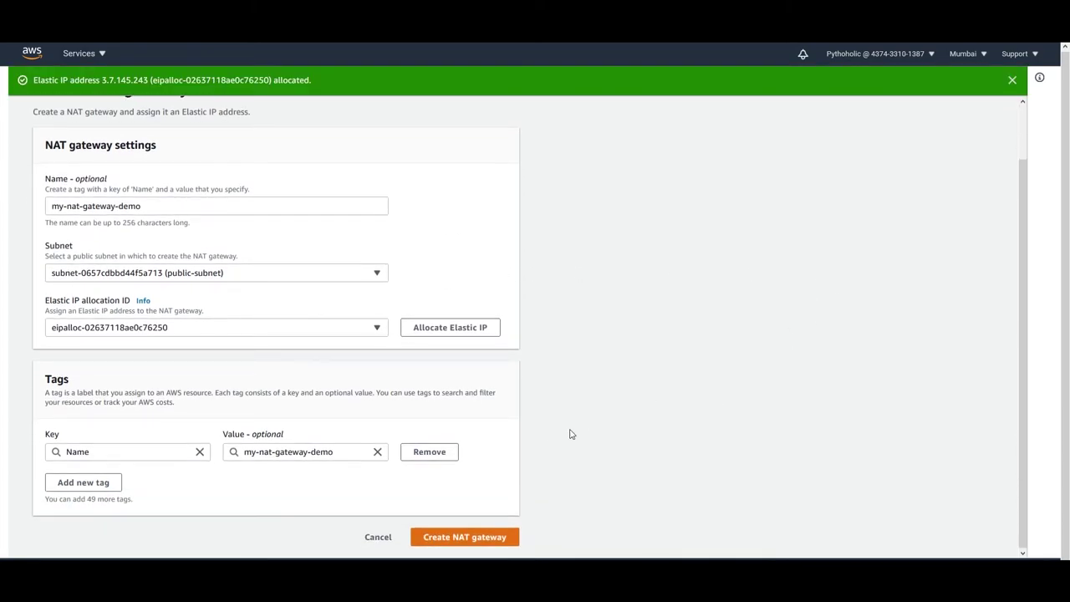
left_click(465, 538)
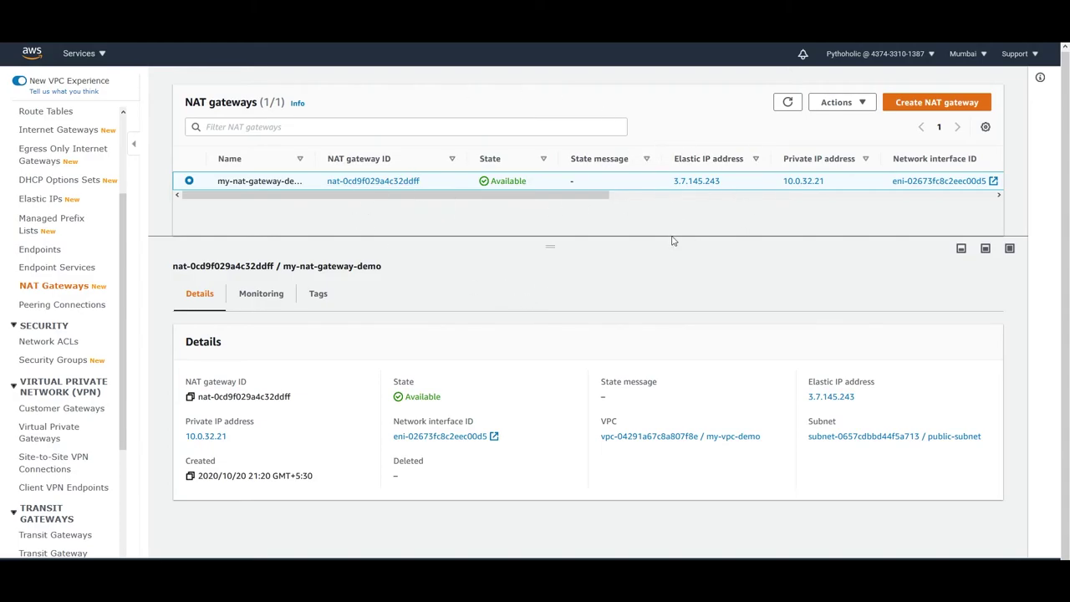
left_click(261, 294)
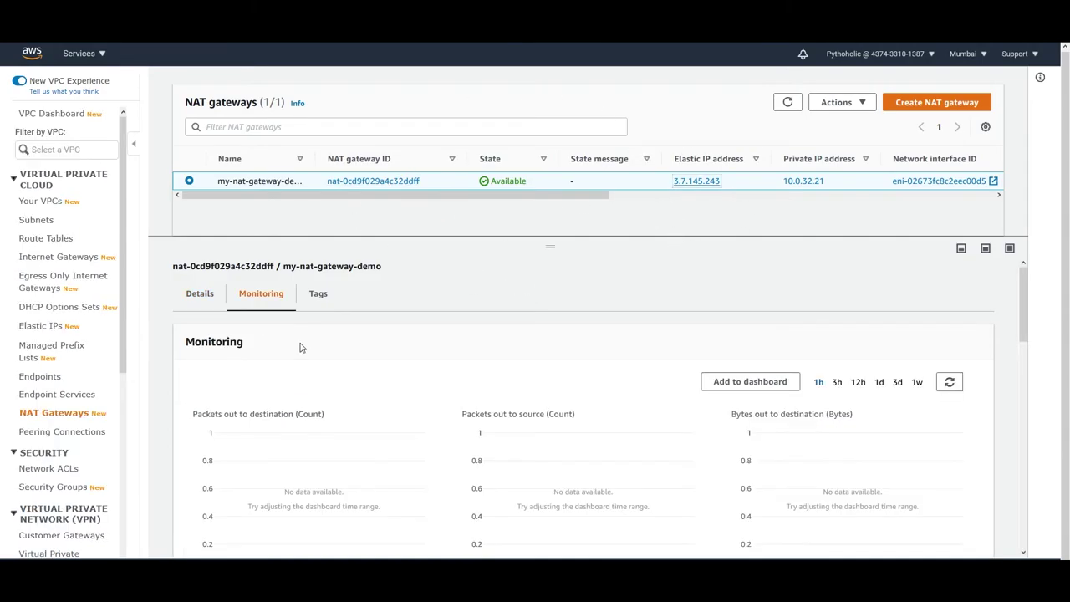
left_click(199, 294)
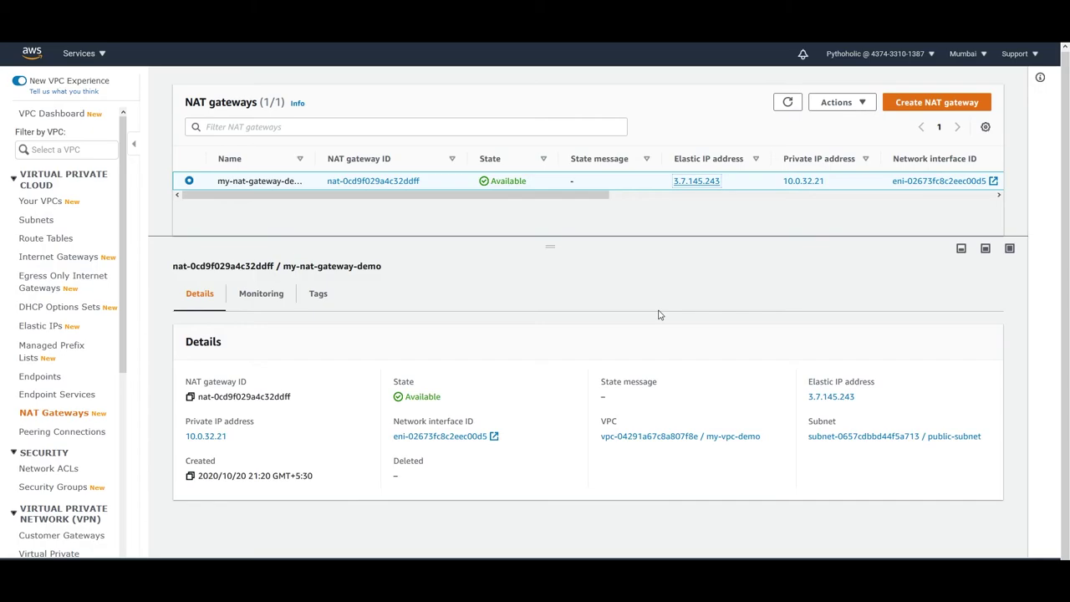
Step: Create a route table named my-route-private-nat in my-vpc-demo
left_click(45, 240)
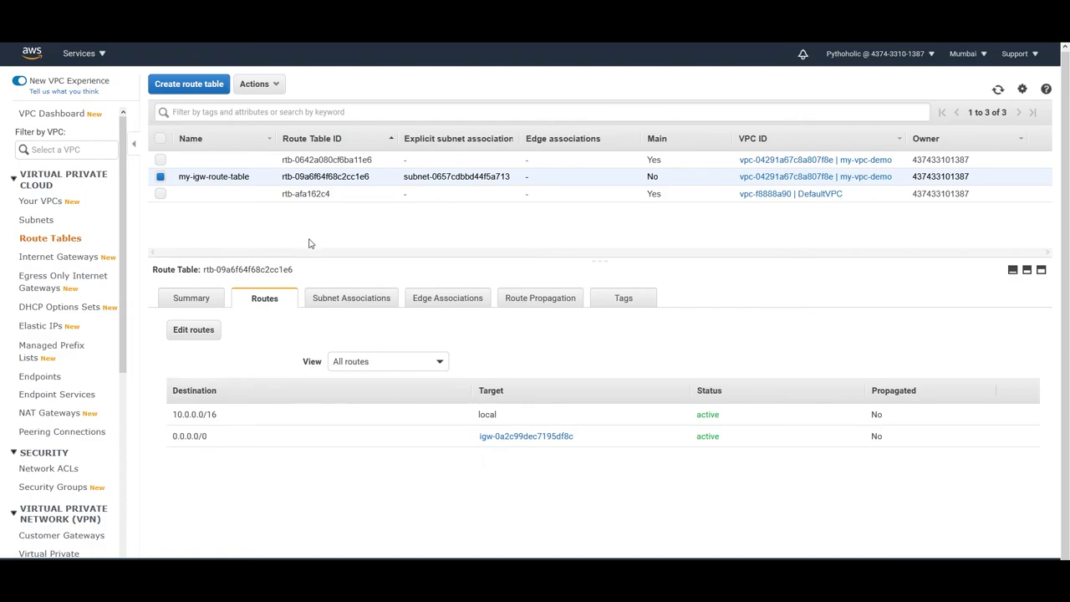
left_click(180, 88)
left_click(262, 156)
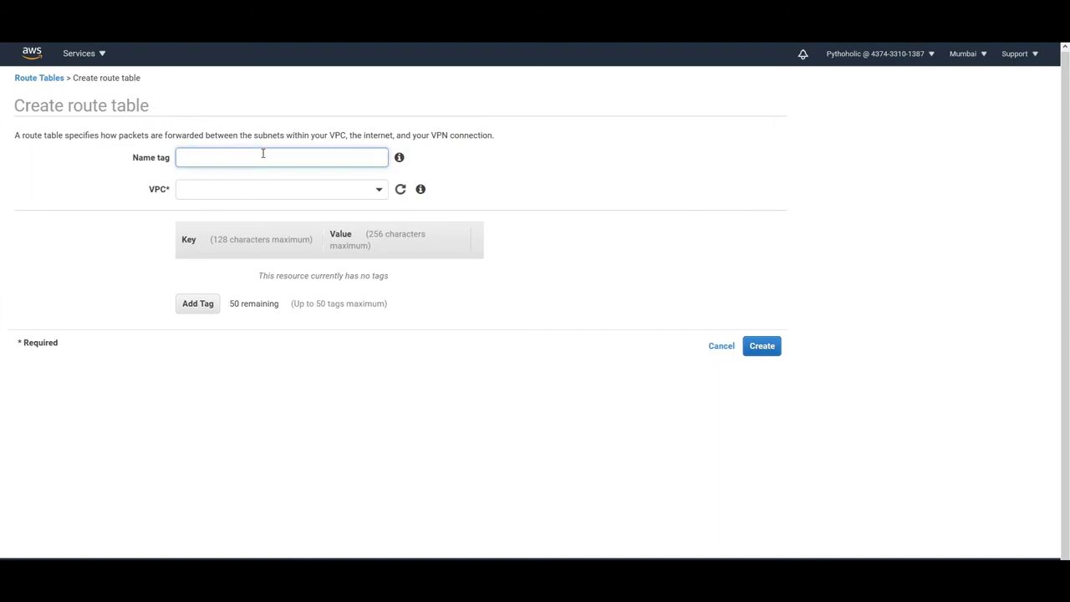
type("my-route-private-nat")
left_click(352, 187)
left_click(344, 258)
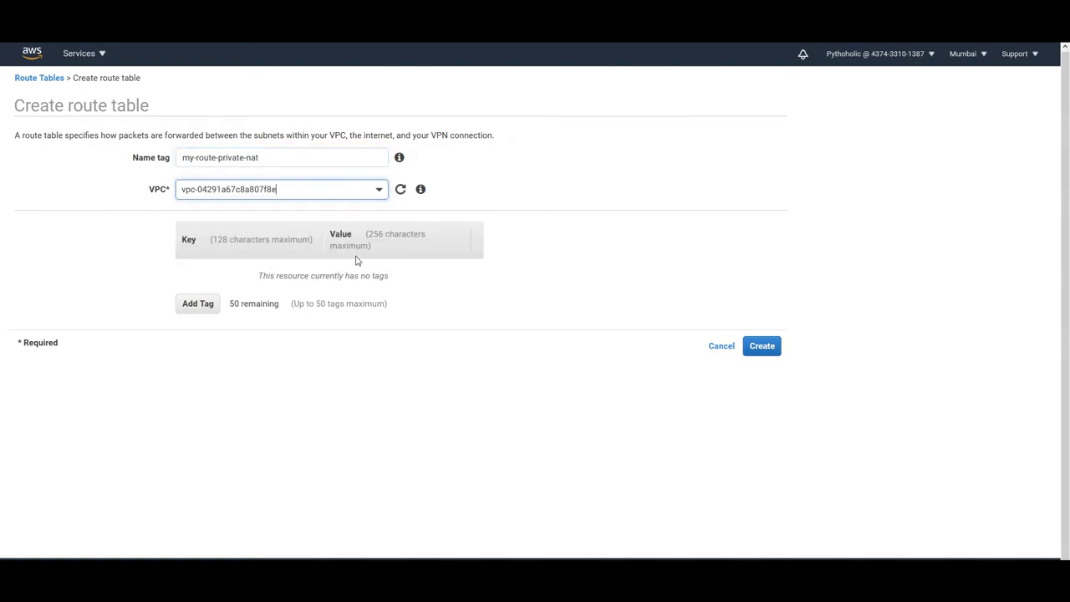
left_click(762, 346)
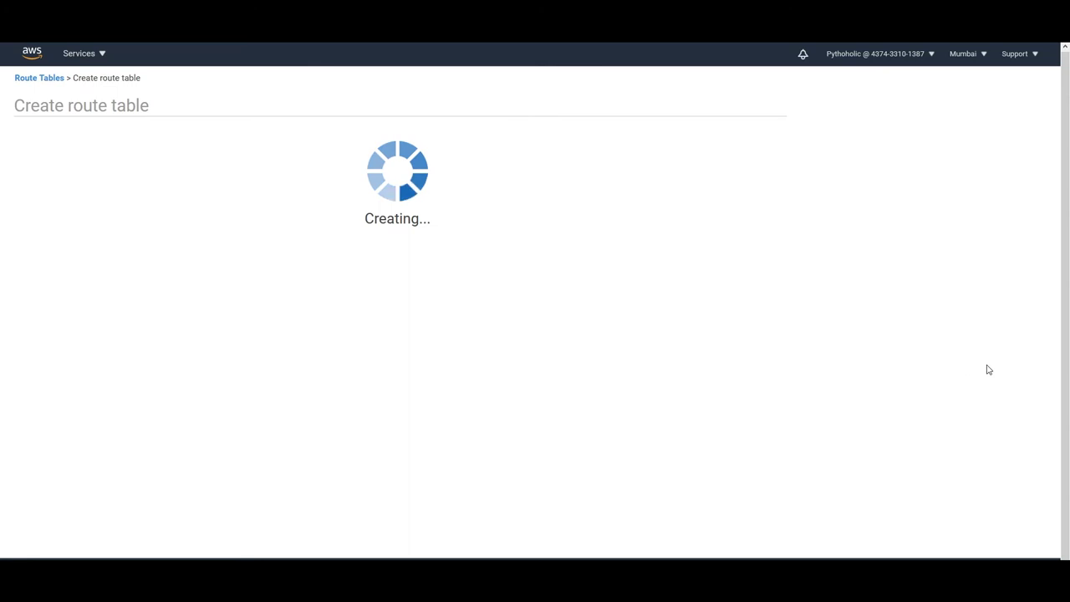
left_click(568, 214)
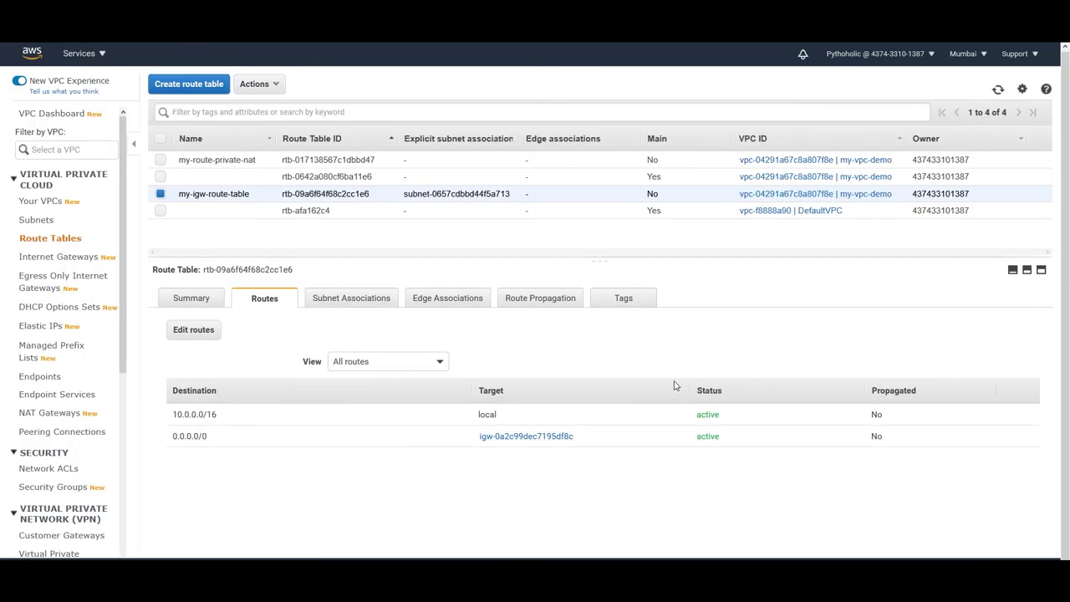
Step: Start editing the routes of my-route-private-nat and add a route with destination 0.0.0.0/0
left_click(231, 160)
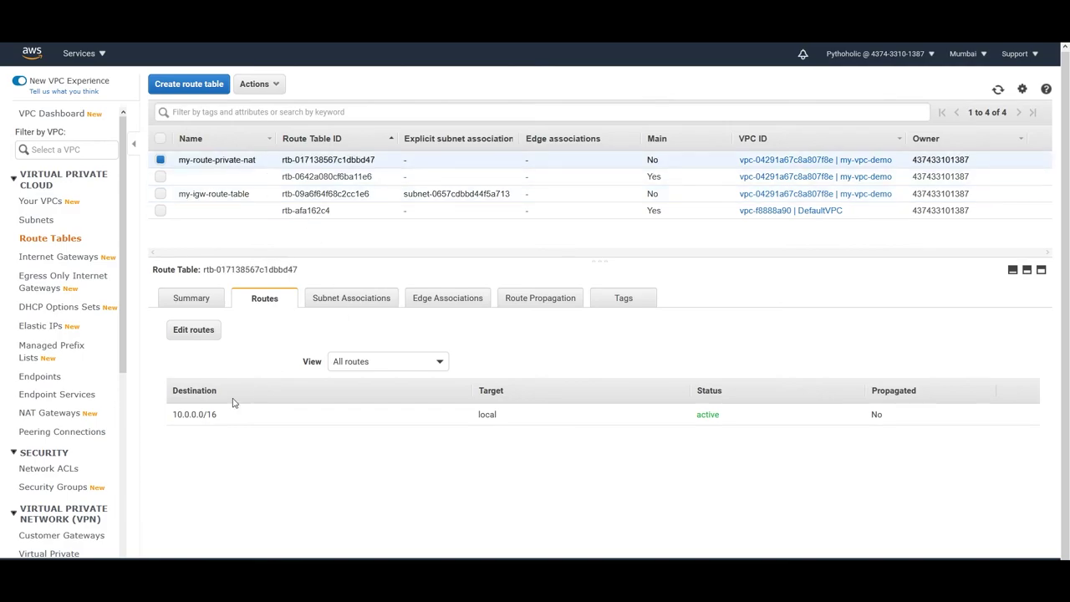
left_click(193, 330)
left_click(52, 199)
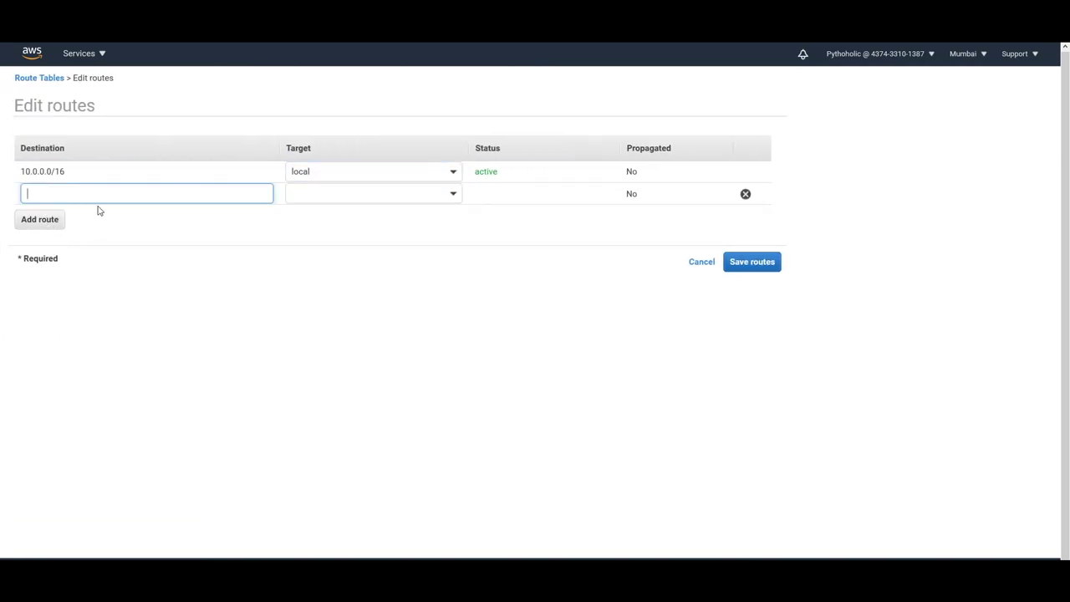
type("0.0.0.0")
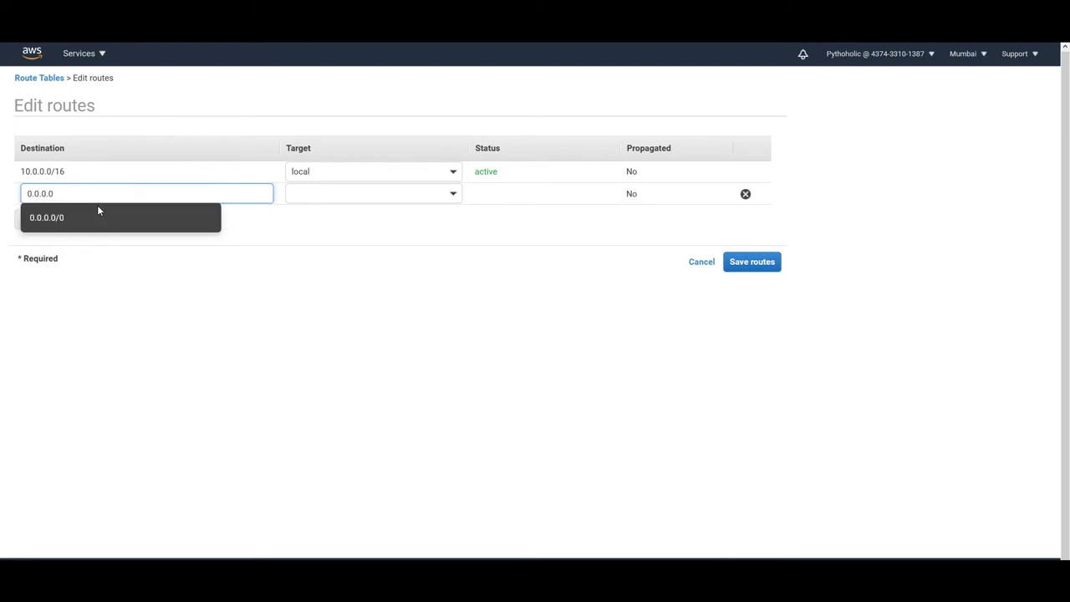
left_click(100, 219)
Step: Set the new route's target to the NAT gateway my-nat-gateway-demo and save the routes
left_click(333, 193)
left_click(342, 270)
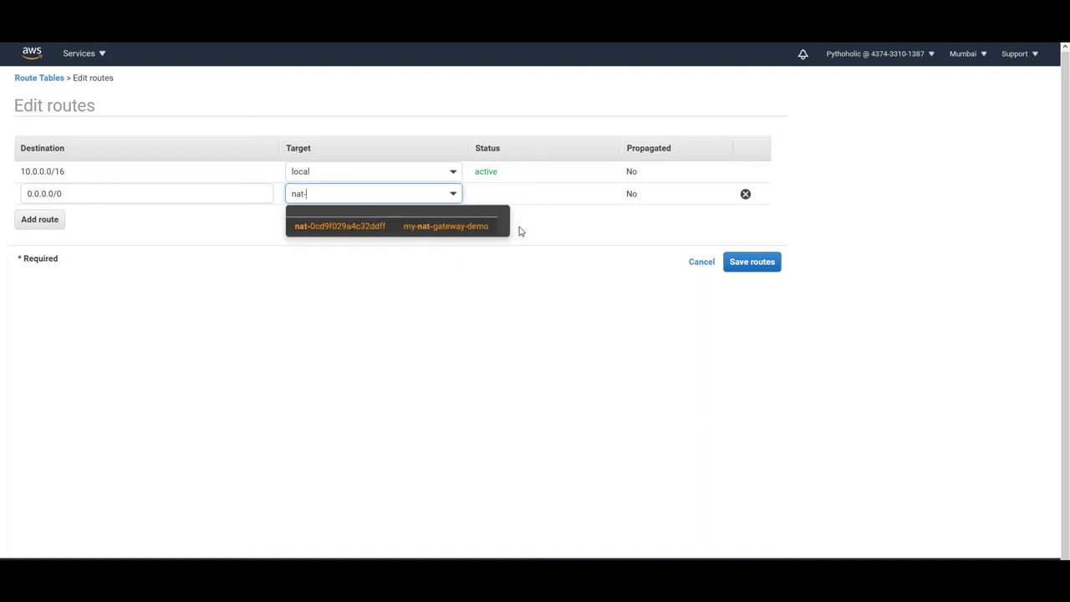
mouse_move(462, 227)
left_mouse_down()
mouse_move(401, 228)
mouse_move(392, 215)
mouse_move(444, 248)
mouse_move(442, 239)
mouse_move(370, 234)
mouse_move(470, 231)
left_mouse_up()
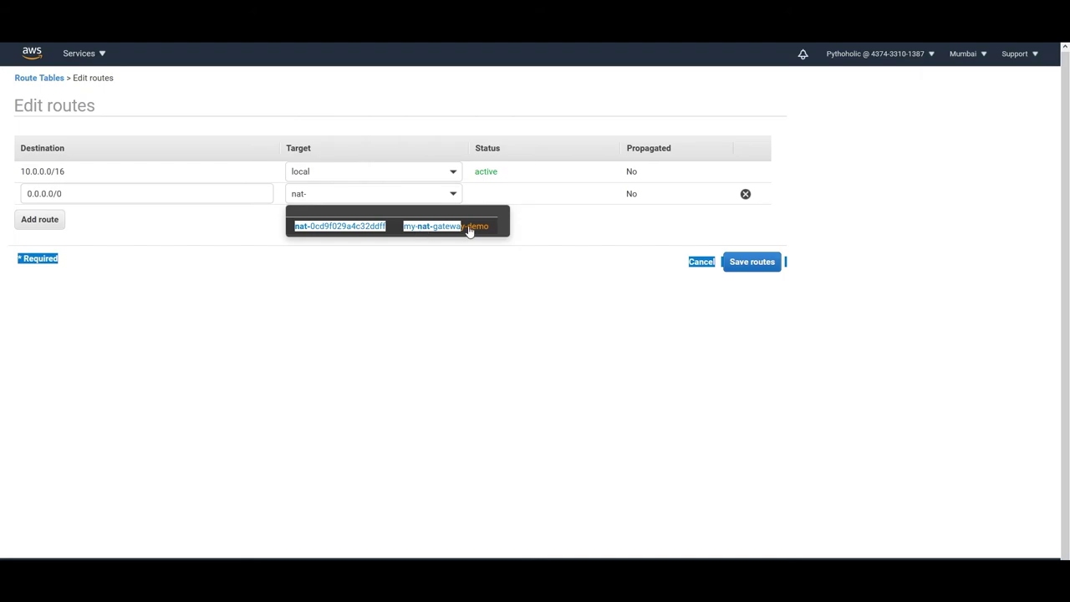
left_click_drag(470, 232, 468, 229)
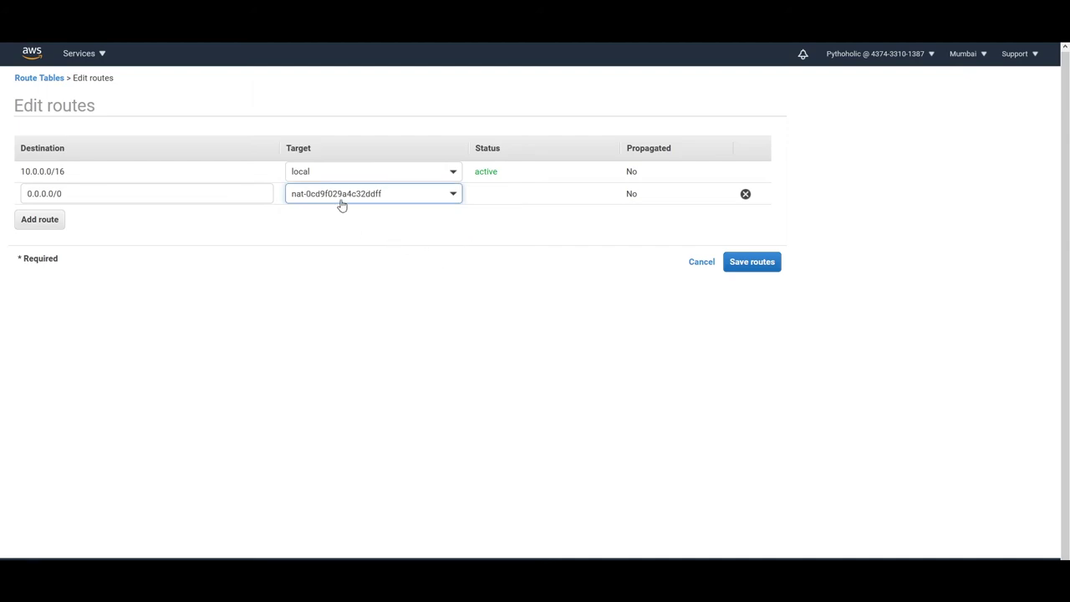
left_click(760, 264)
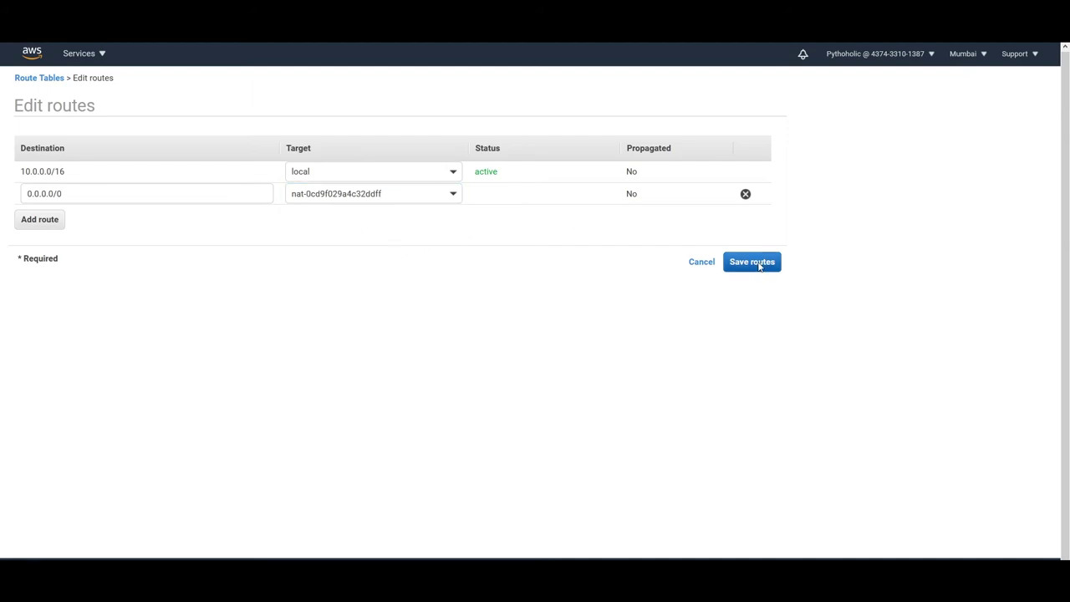
left_click(568, 182)
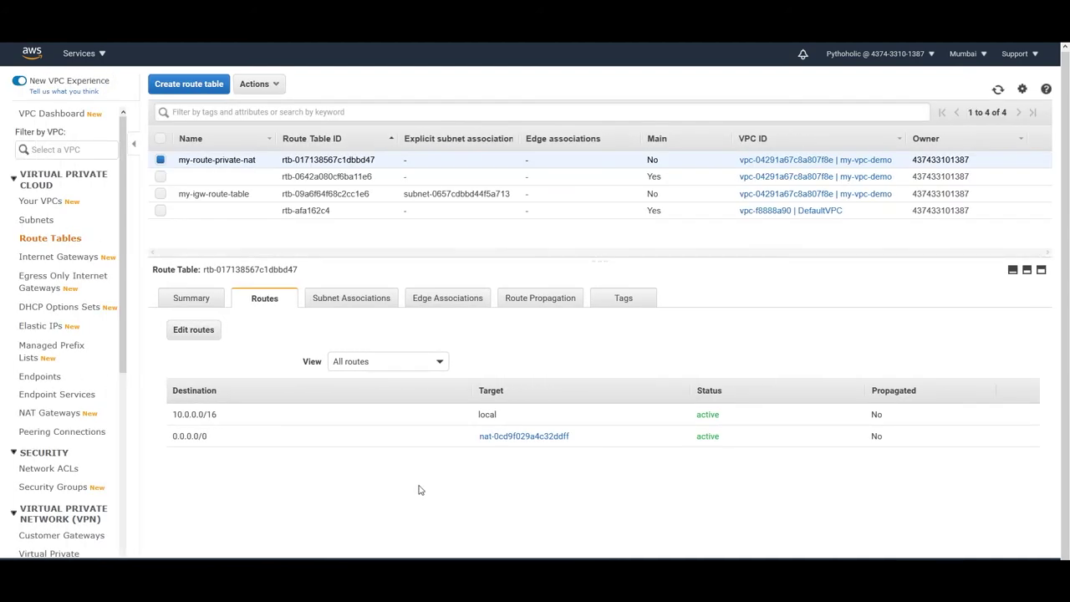
Step: Check the status of the NAT route and review which subnets can be associated with my-route-private-nat, without changing them
double_click(707, 436)
left_click(751, 466)
left_click(347, 303)
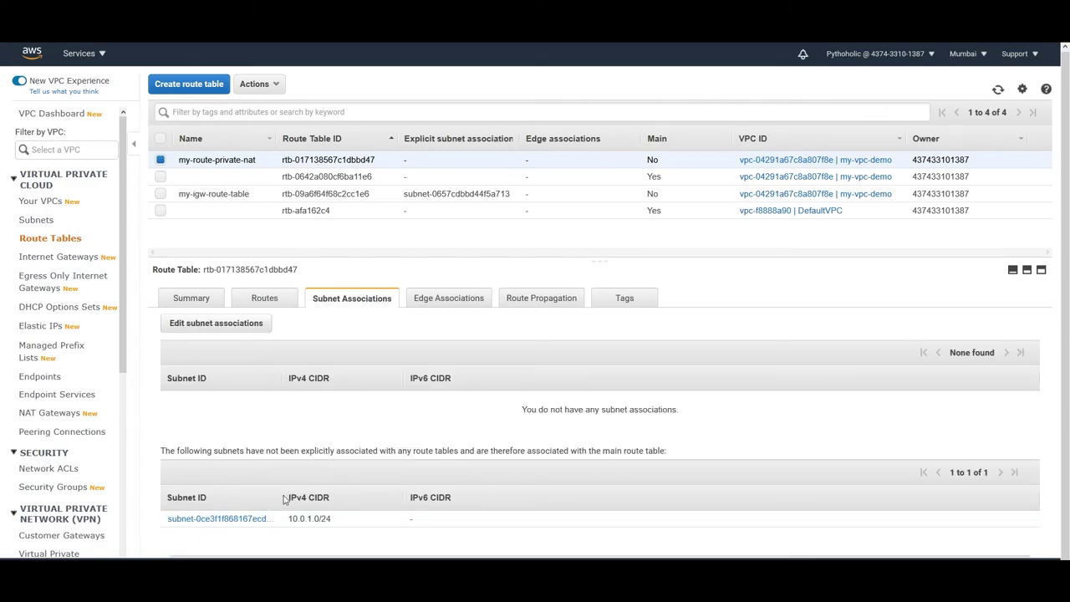
left_click(224, 327)
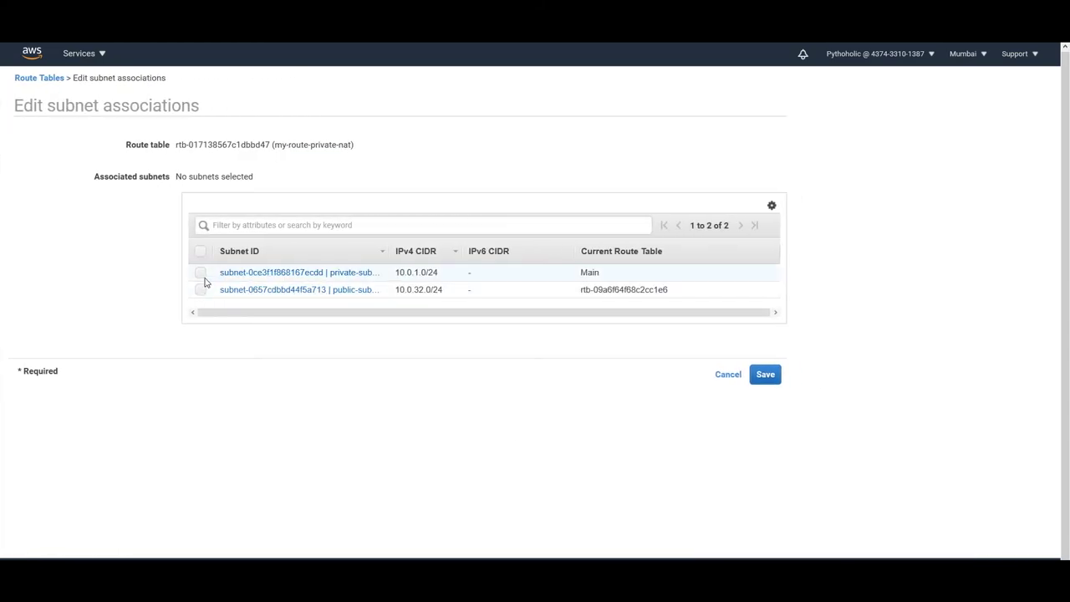
left_click(730, 376)
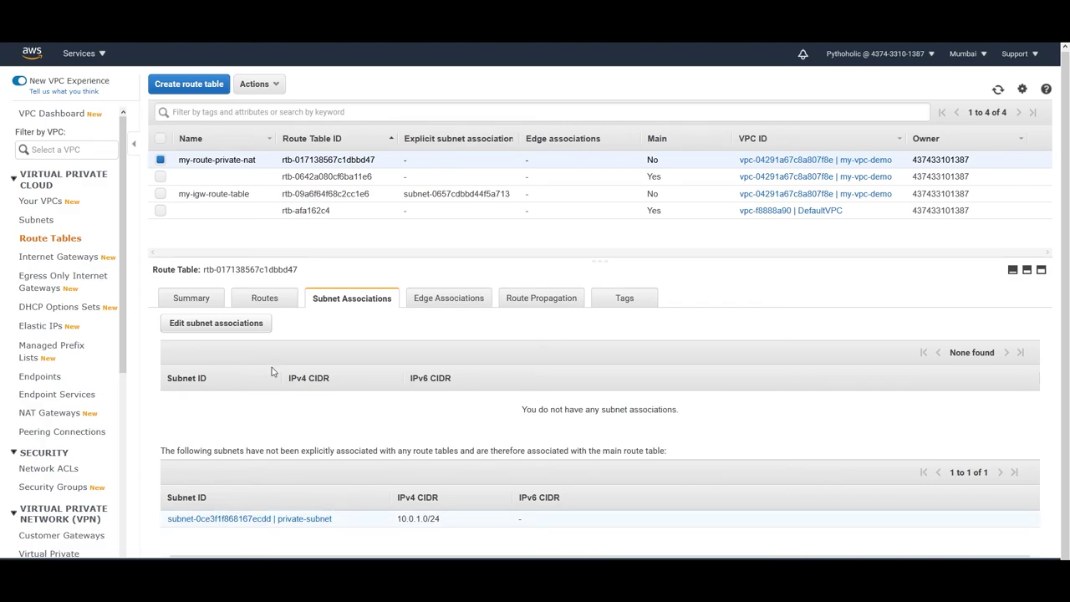
Step: Switch to the terminal and rerun ping google.com on the private instance before any subnet is associated, then stop it
key("alt+Tab")
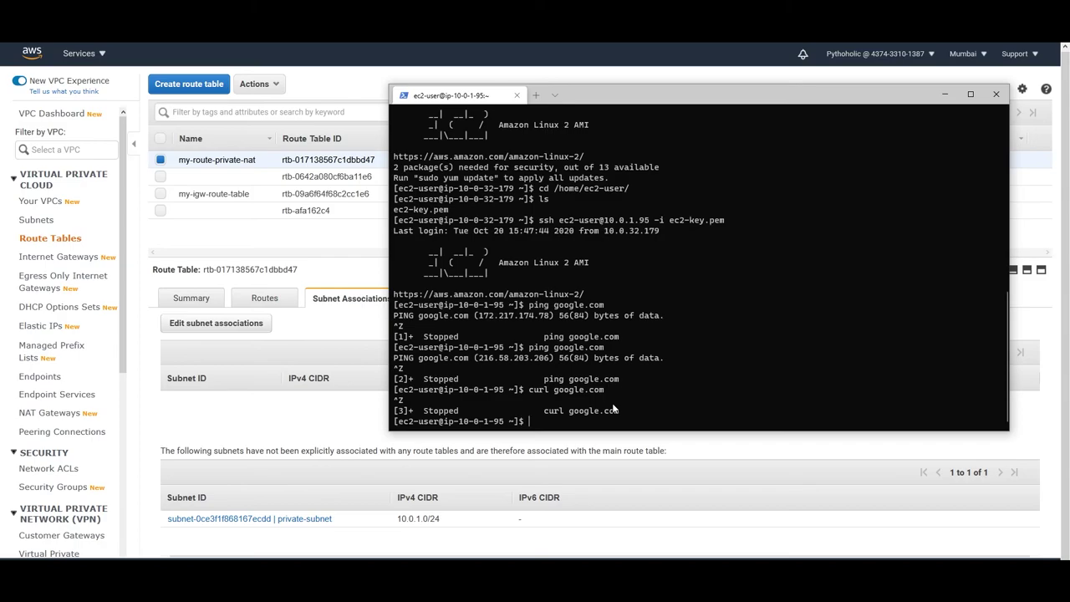
key("Up")
key("Up")
key("Return")
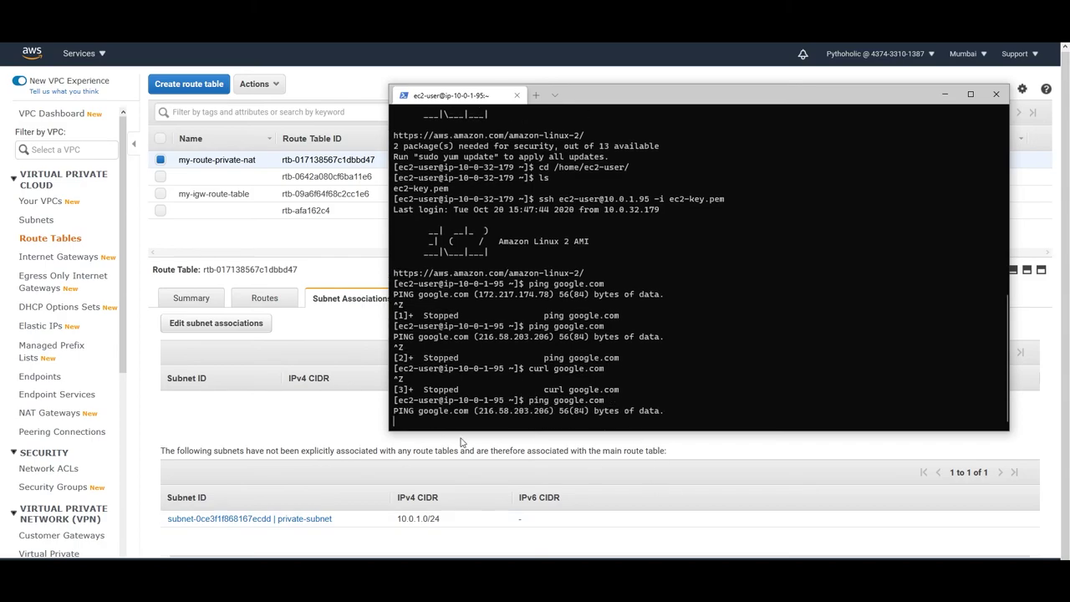
key("ctrl+z")
Step: Return to the VPC console and associate private-subnet with the my-route-private-nat route table
left_click(269, 424)
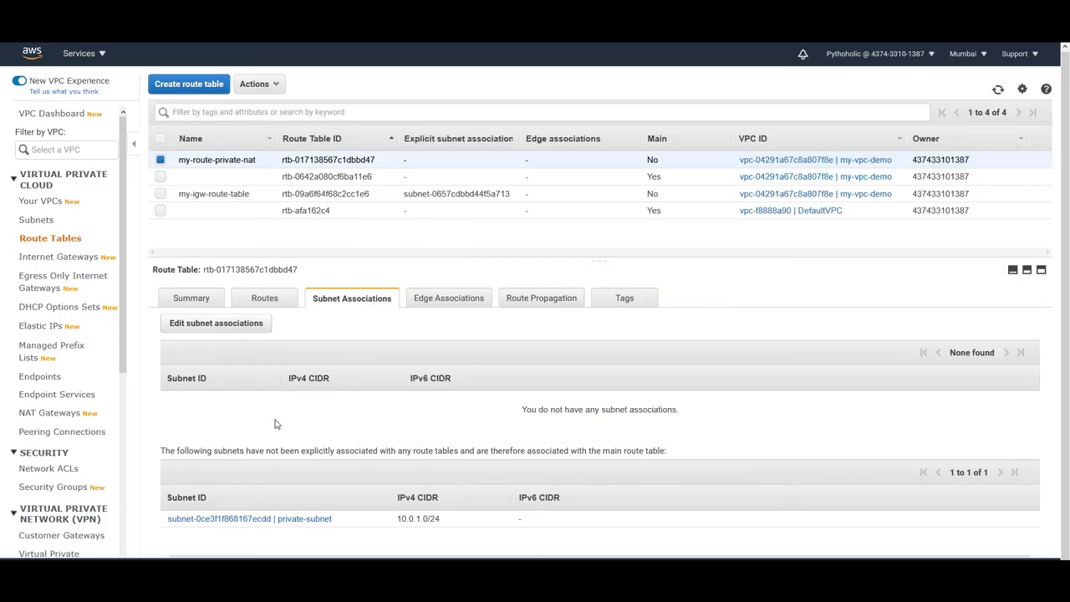
left_click(222, 328)
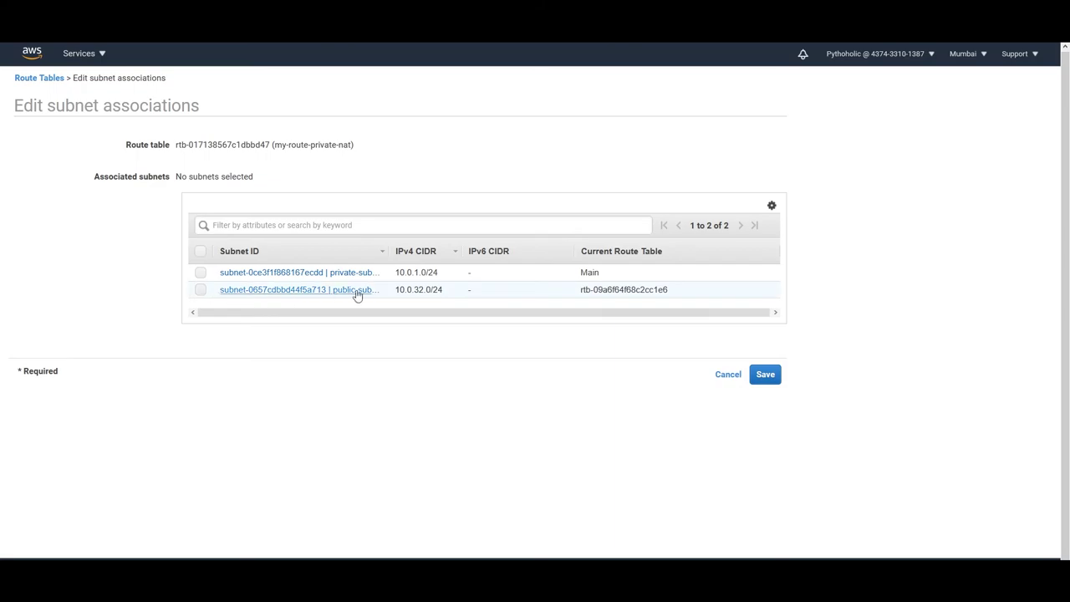
left_click(201, 273)
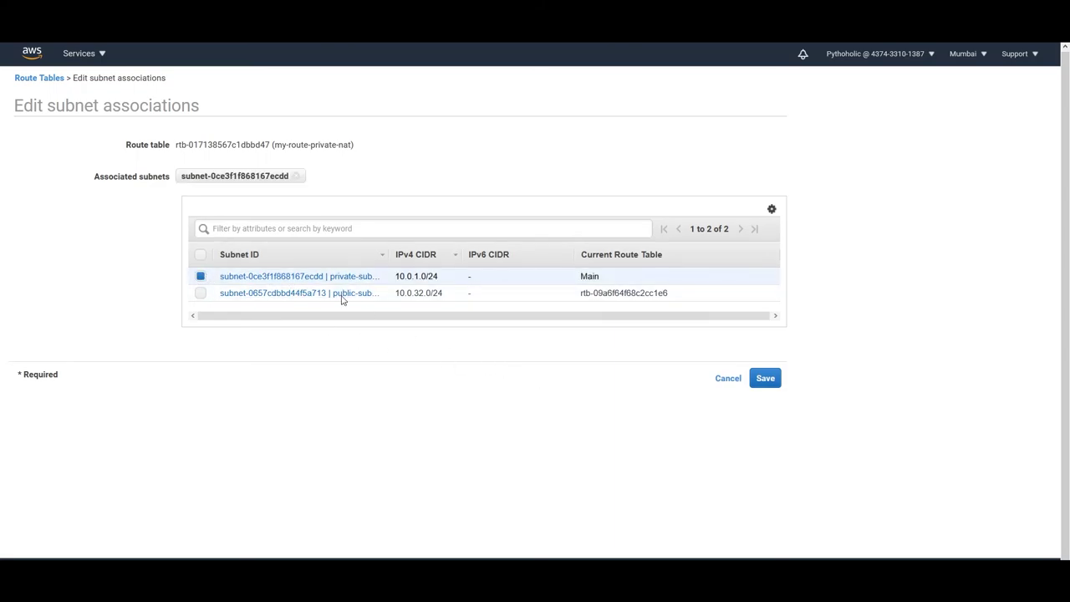
left_click(766, 378)
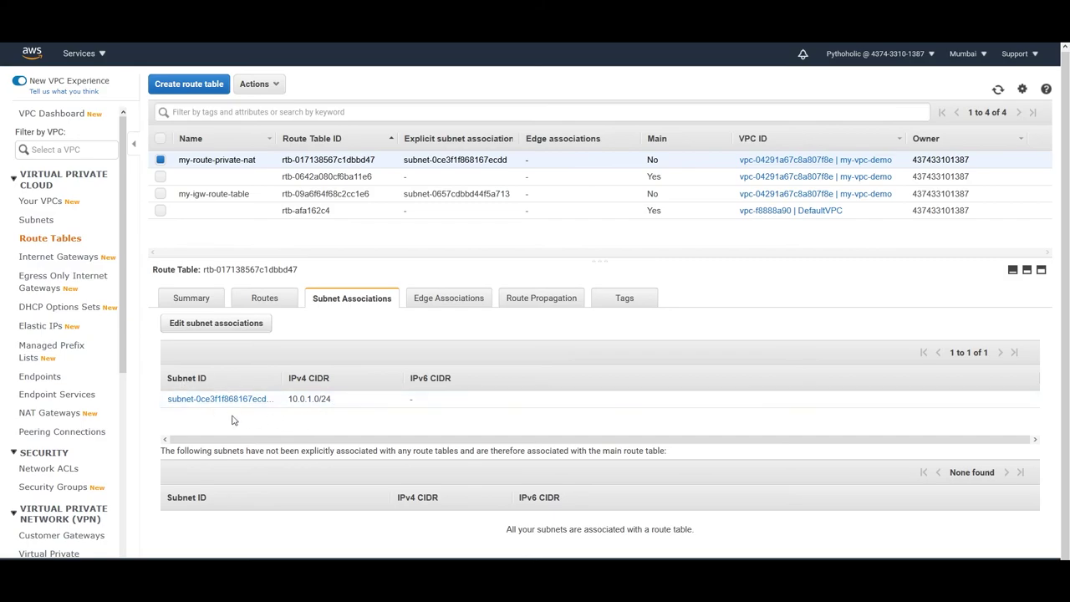
Step: Review the routes of my-route-private-nat and ping google.com again from the private instance's SSH session in the terminal
left_click(267, 301)
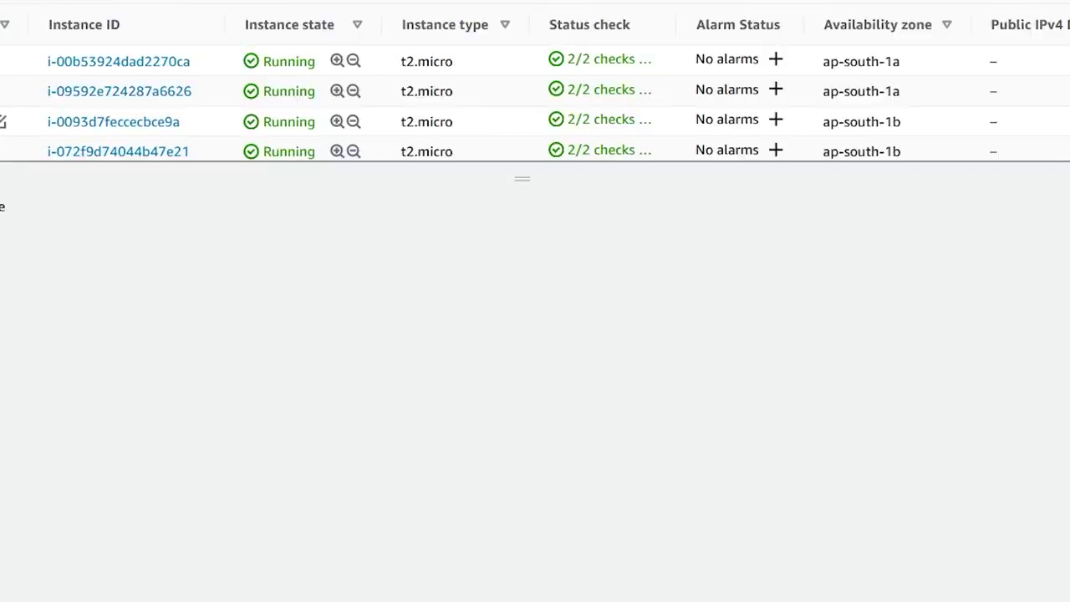
left_click(2, 91)
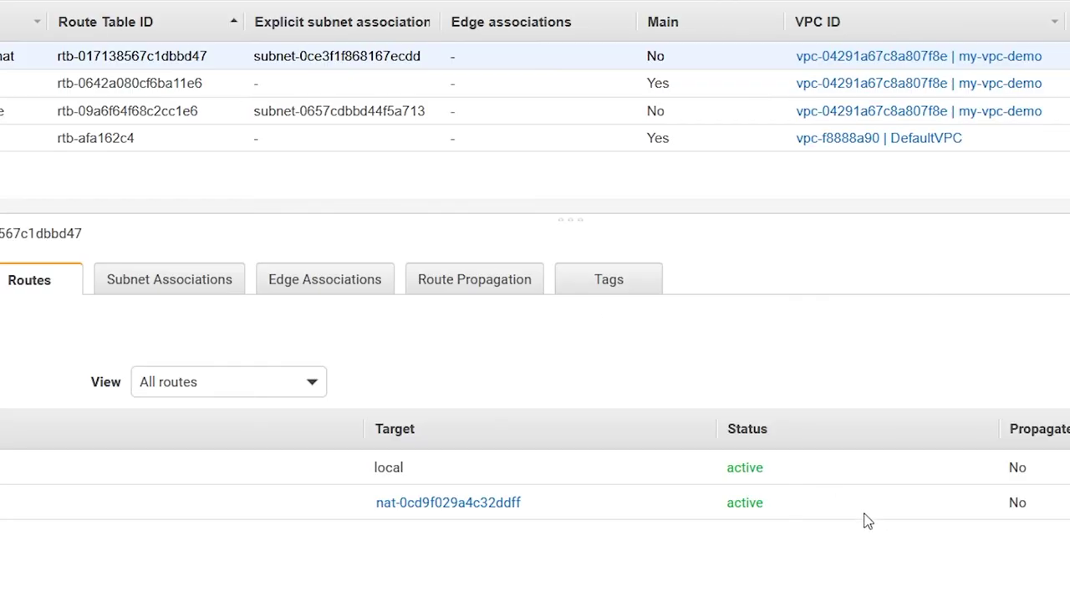
key("alt+Tab")
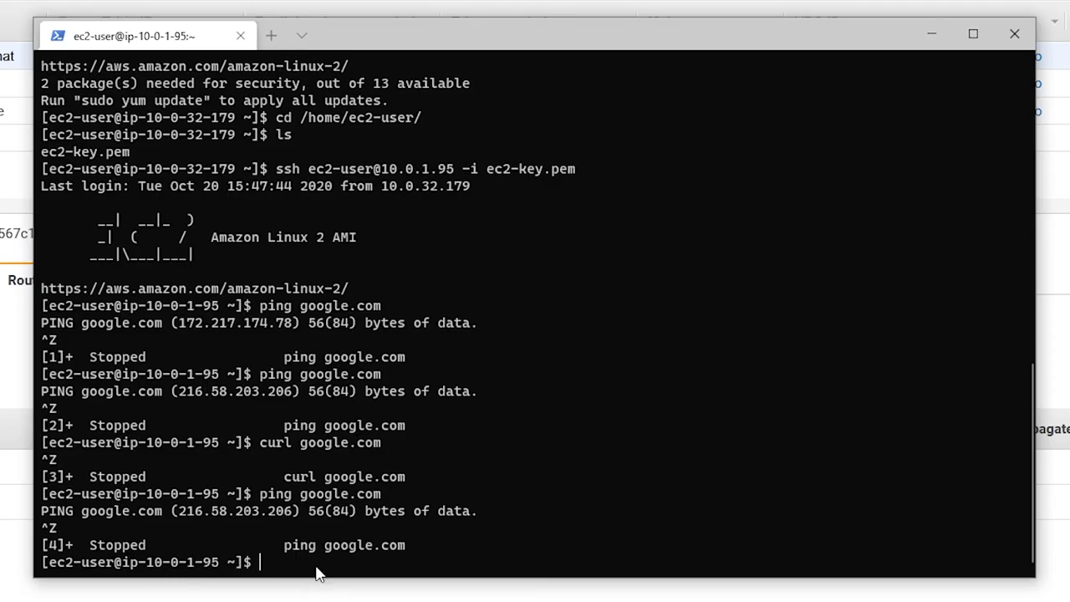
key("Up")
key("Return")
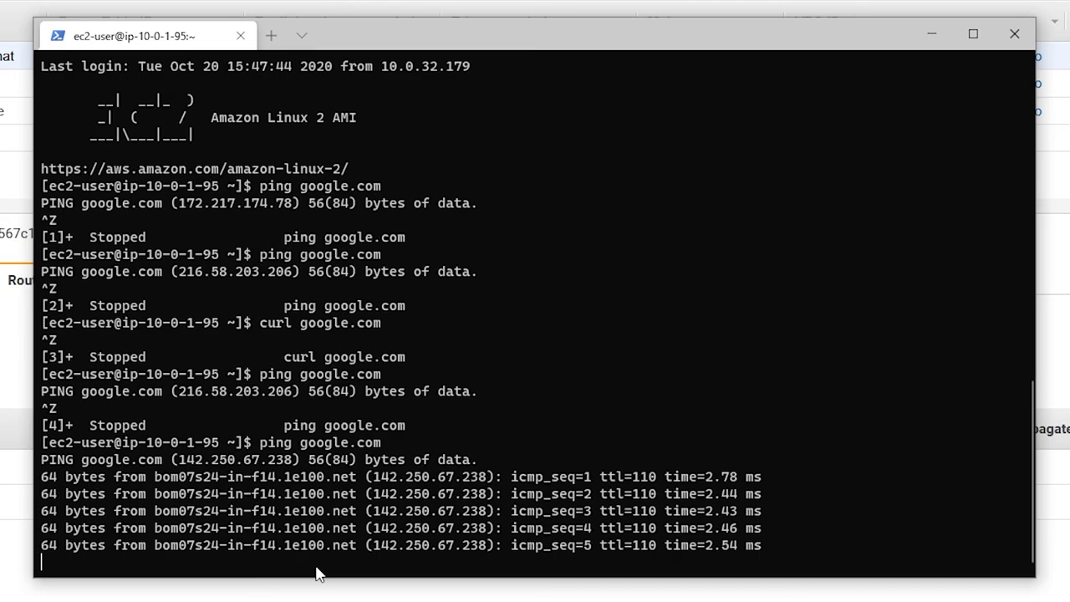